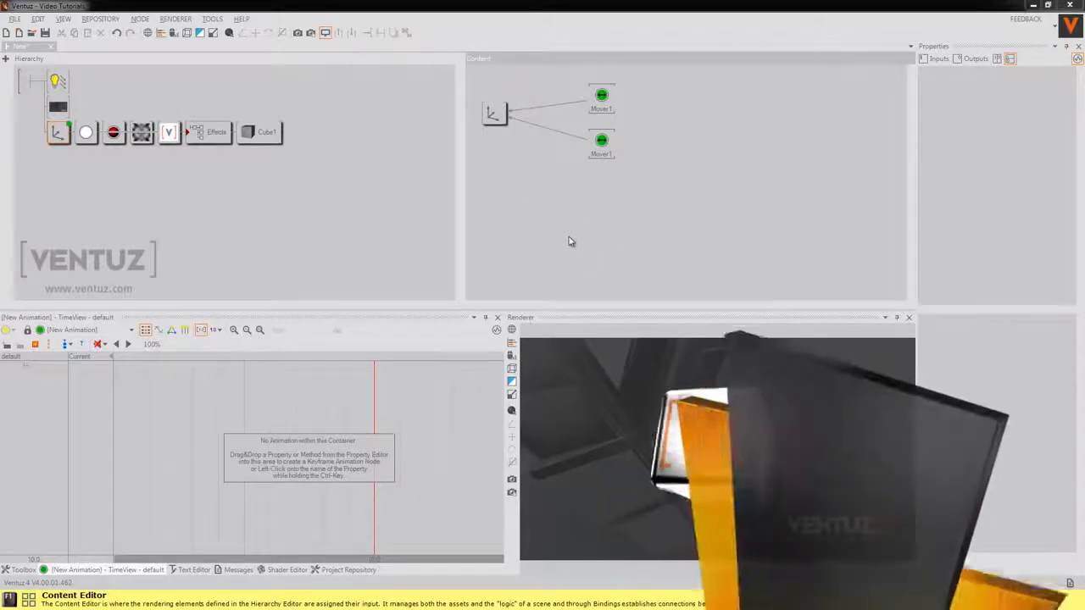
Add a Keyframe Animation node to the content area below the movers and look through its logic, diagram and time views
key("k")
left_click_drag(688, 284, 545, 227)
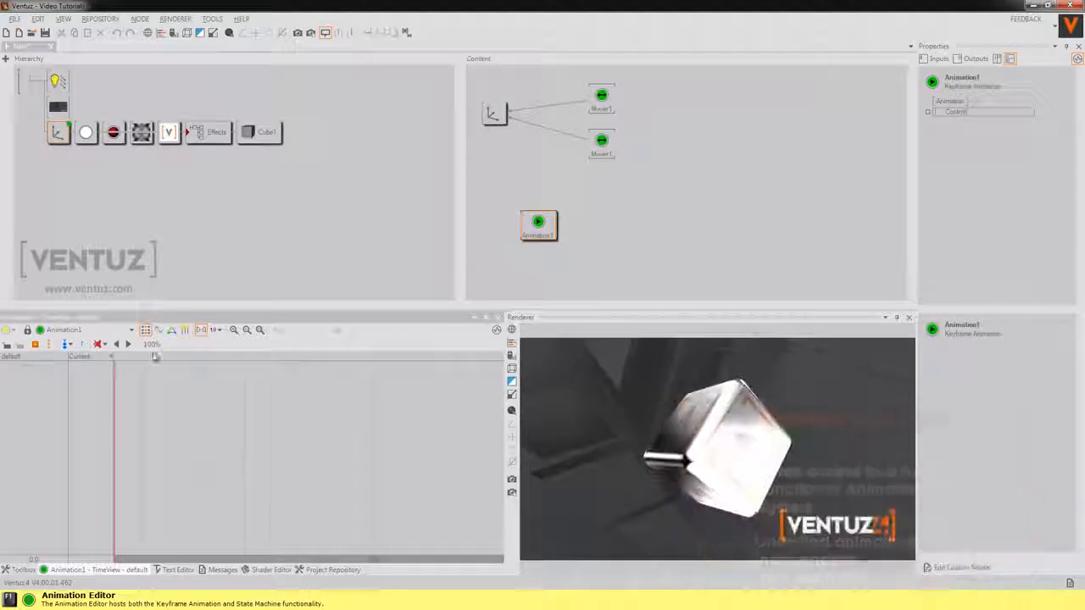
left_click(172, 330)
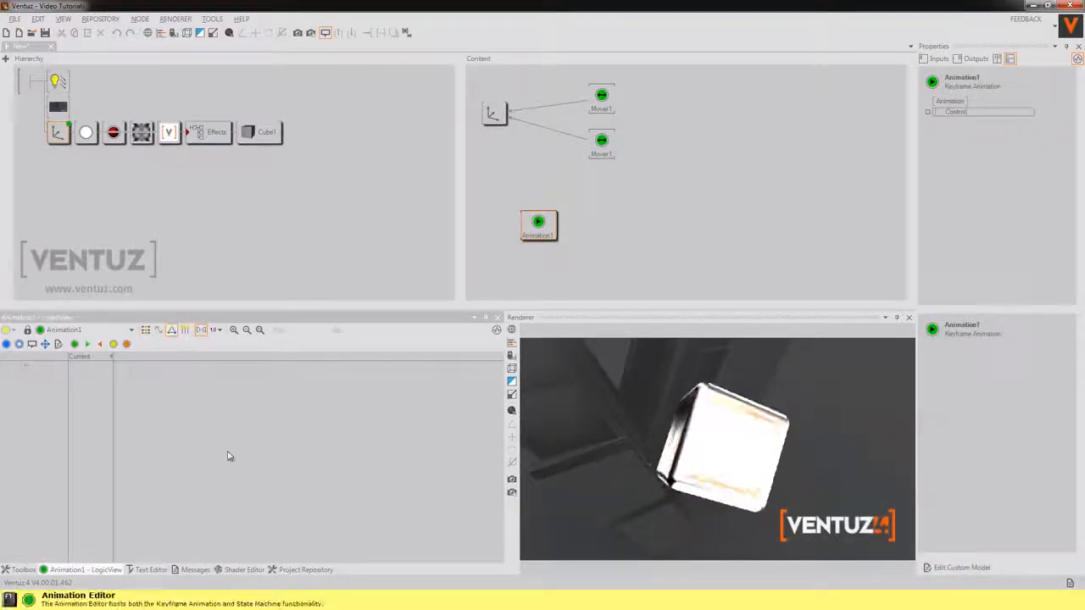
left_click(158, 330)
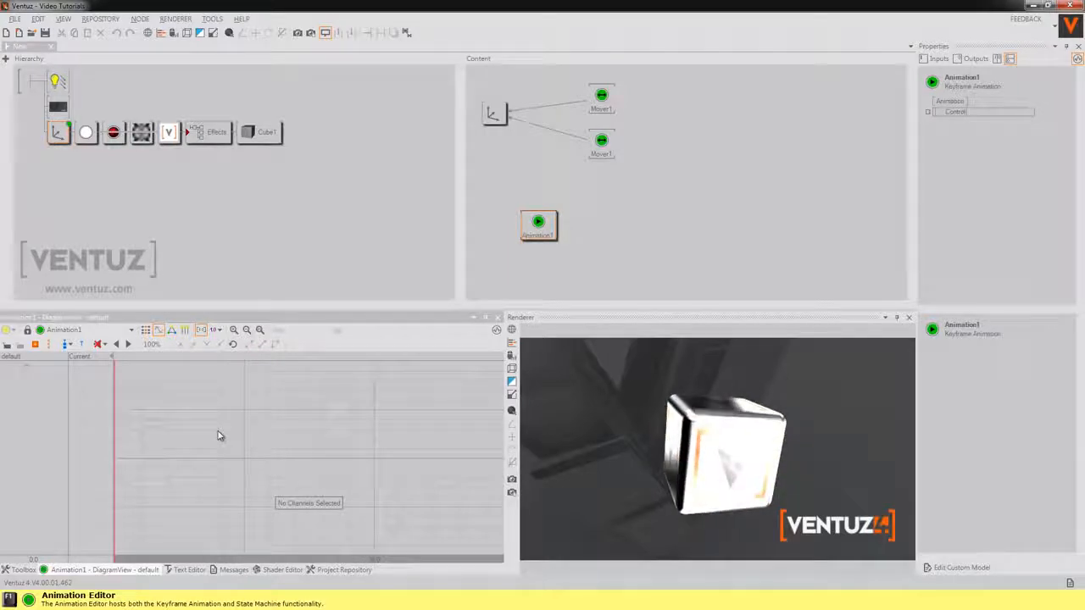
left_click(145, 329)
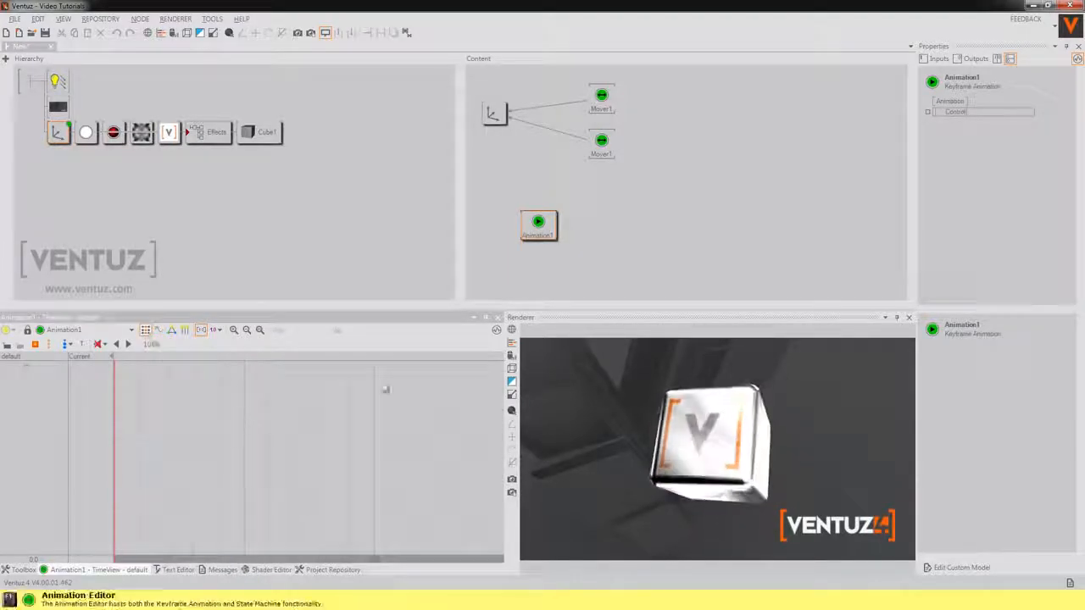
Bind the Axis node's Position X and Position Y properties to the animation node as channels
left_click(502, 120)
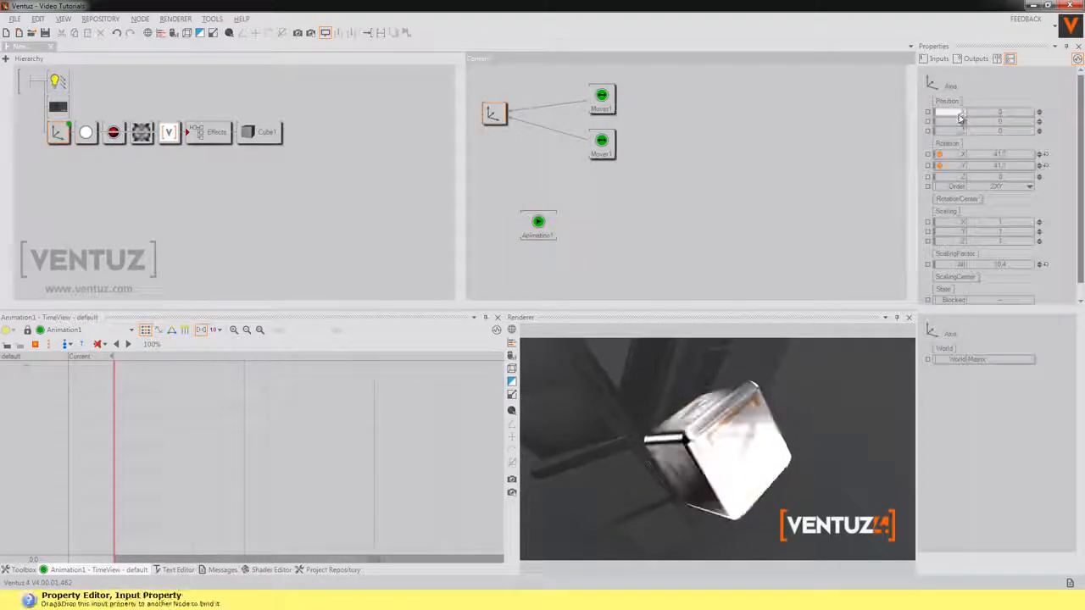
left_click_drag(949, 121, 540, 234)
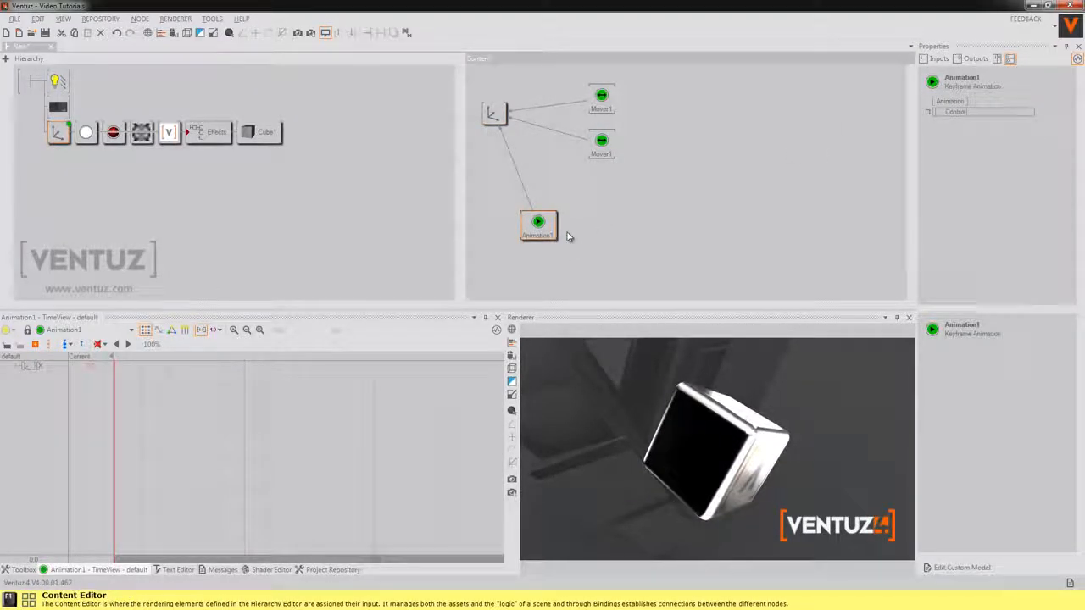
left_click(43, 368)
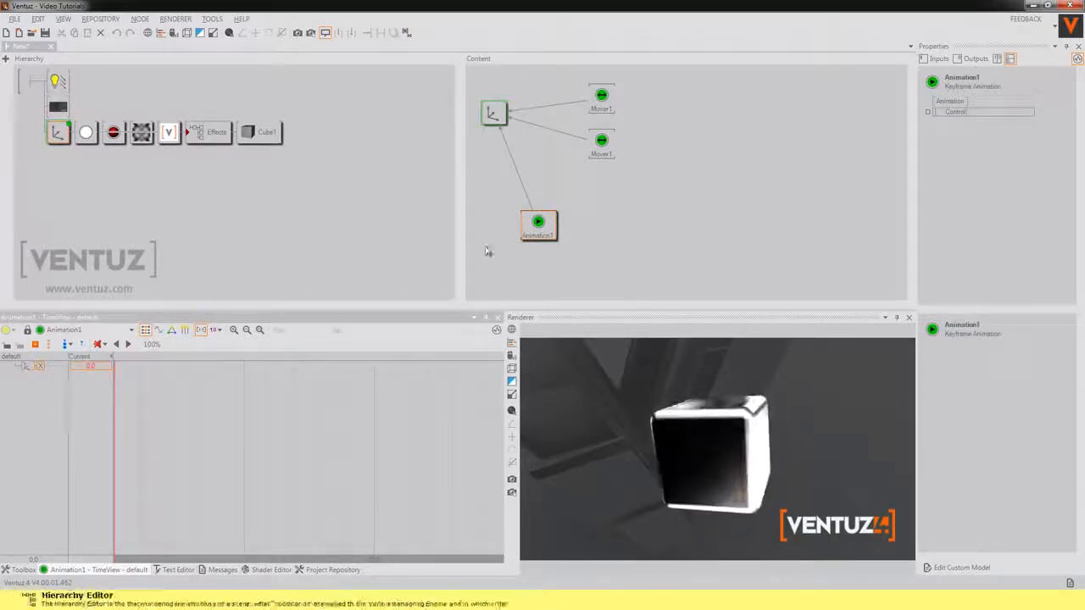
left_click(495, 115)
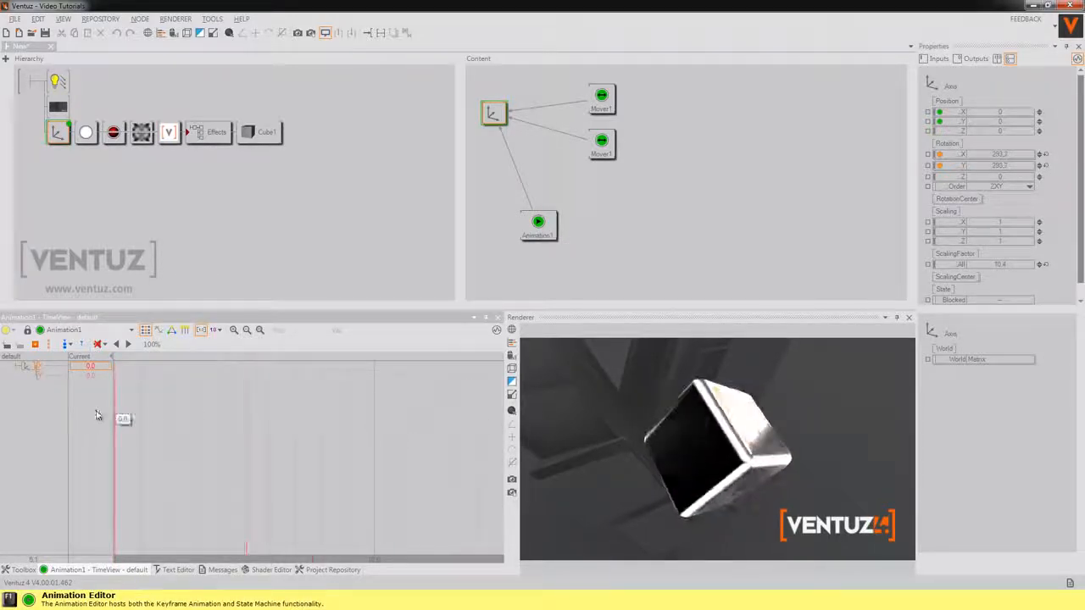
Create state S1 in the animation's logic view and a second hard state at the start of the timeline
left_click(171, 330)
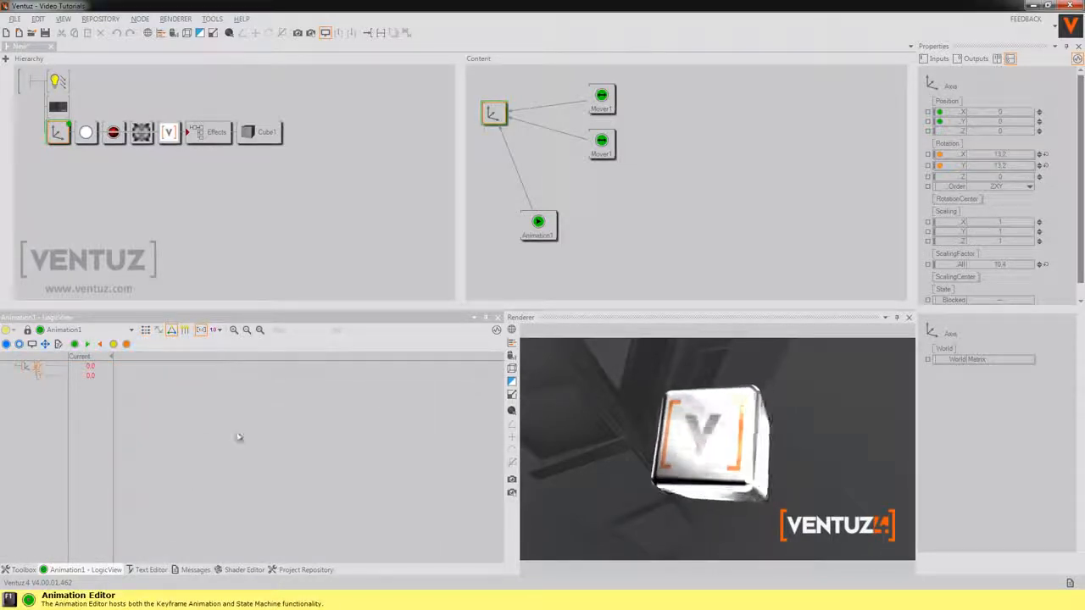
left_click(277, 436)
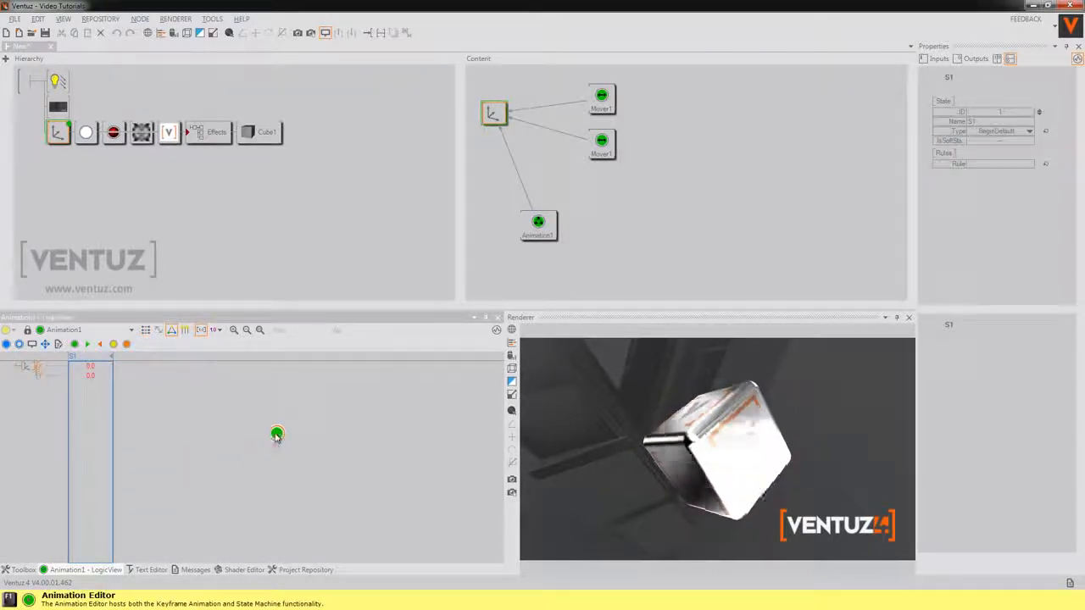
left_click(146, 330)
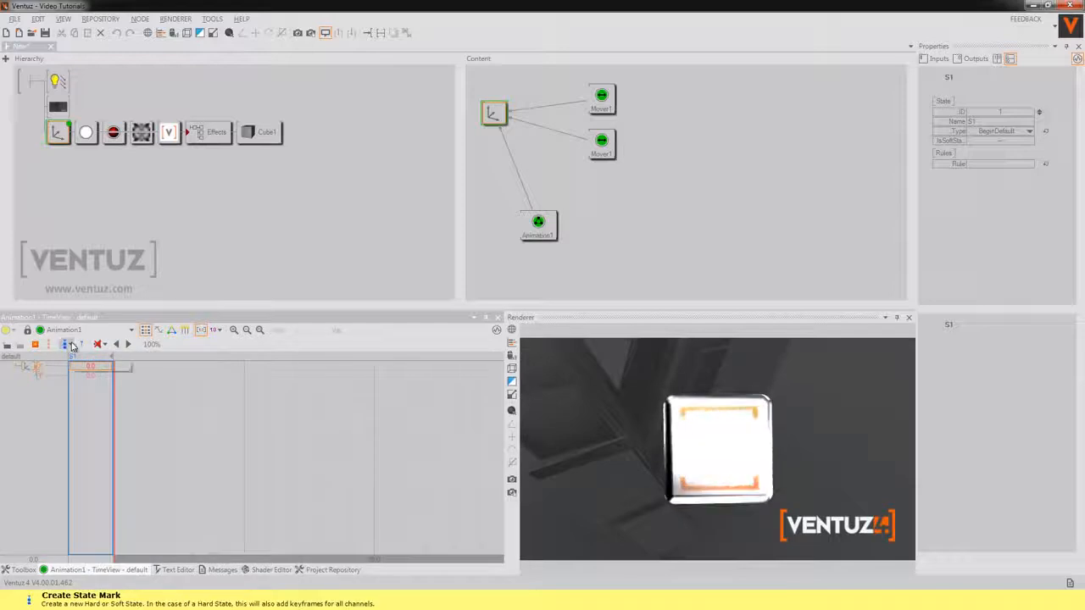
left_click(68, 344)
left_click(78, 362)
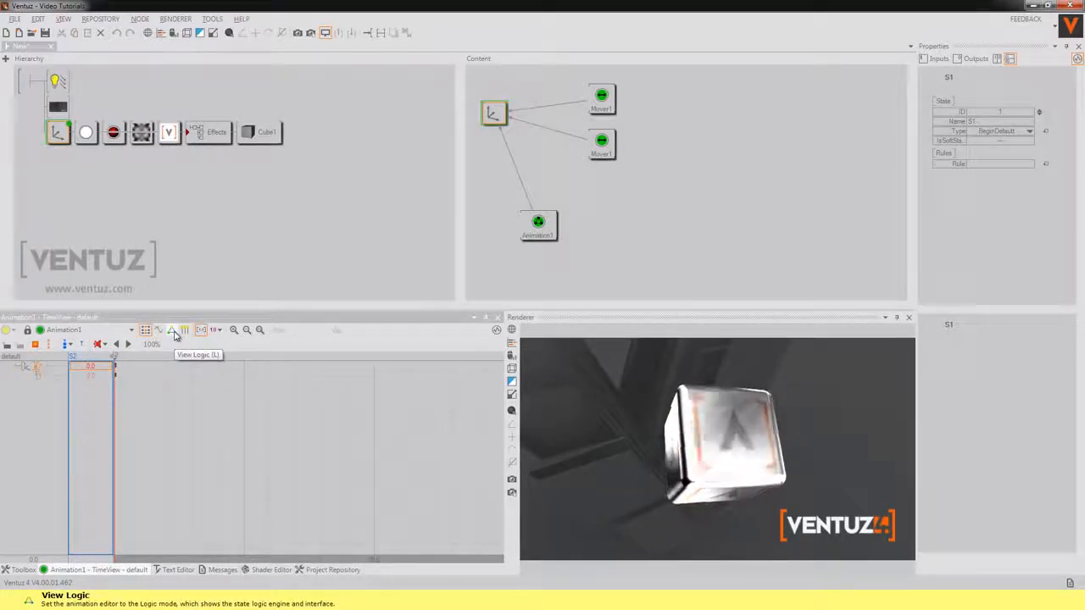
Place state S2 beside S1 in the logic view, connect the two states and line them up horizontally
left_click(173, 331)
left_click_drag(124, 371, 332, 426)
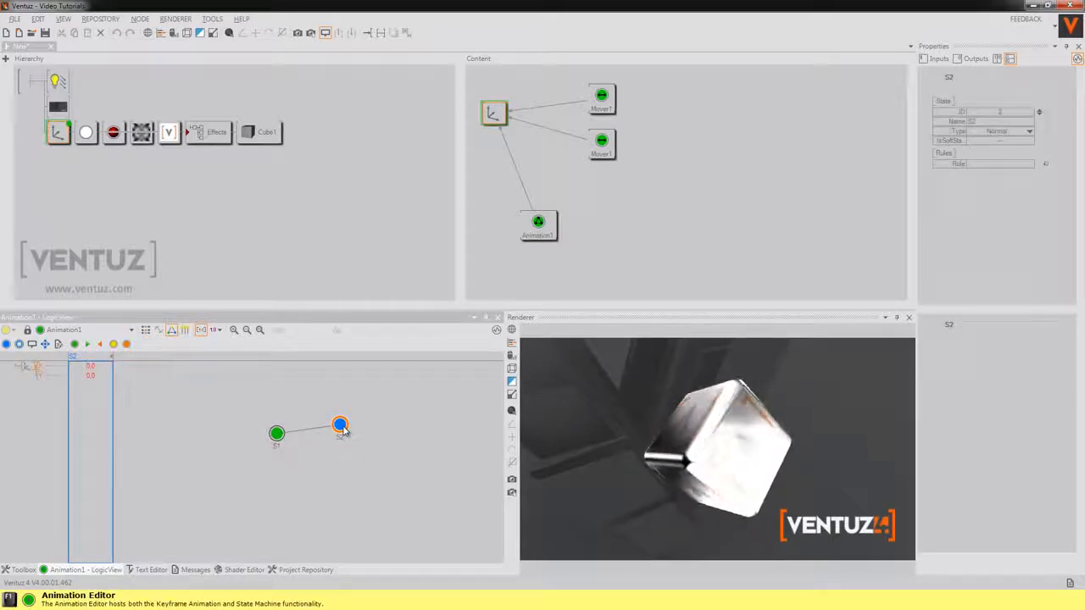
left_click_drag(342, 427, 342, 428)
left_click_drag(275, 436, 231, 430)
Set the X position to -11.8 in state S1 and 13 in state S2, and preview the movement between them
left_click(146, 330)
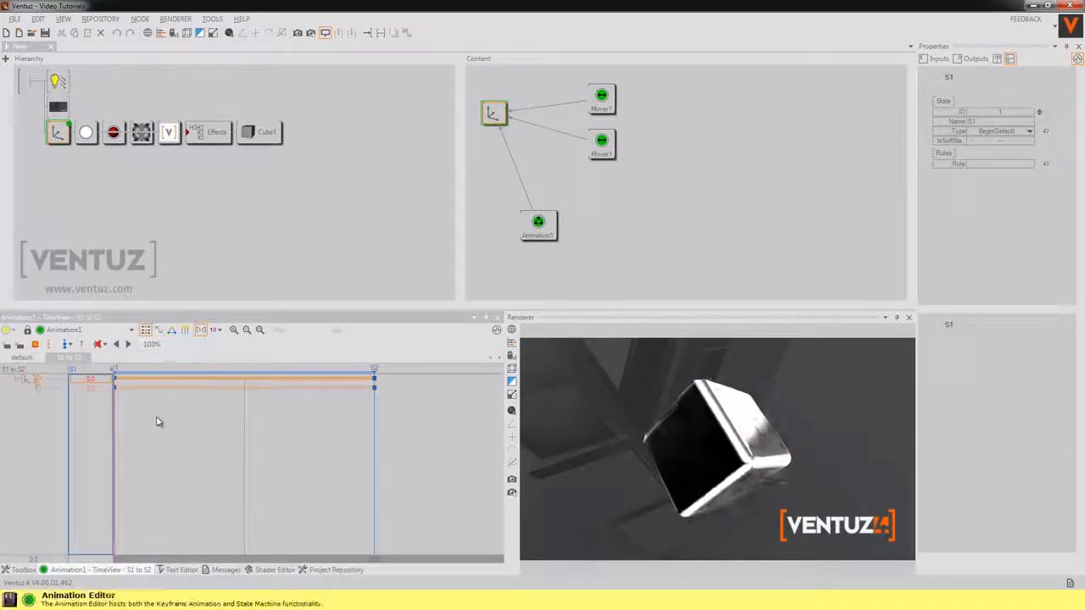
left_click_drag(161, 450, 101, 445)
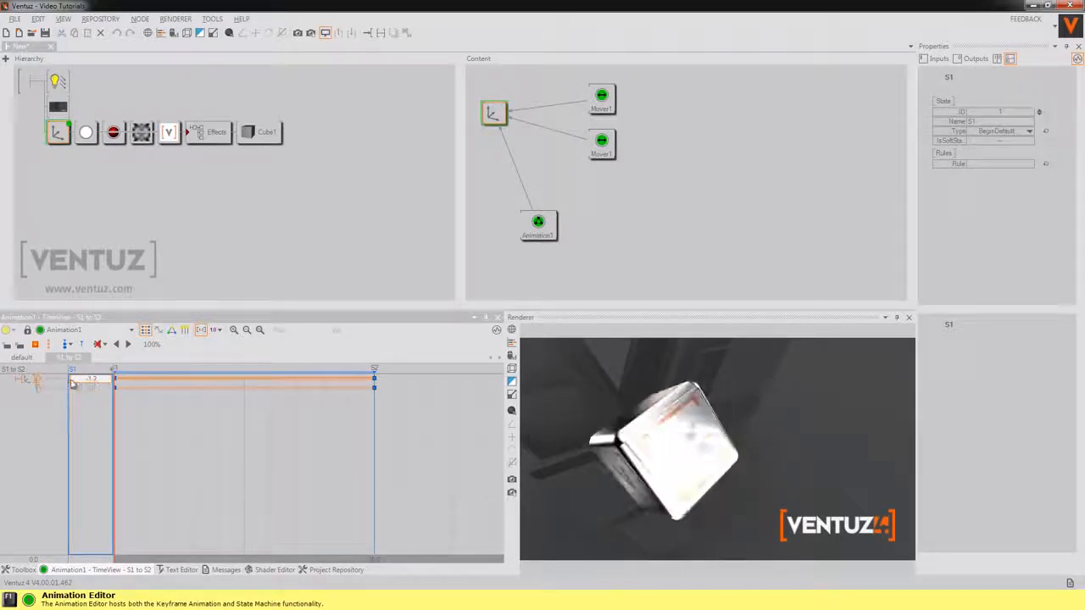
left_click_drag(72, 383, 379, 412)
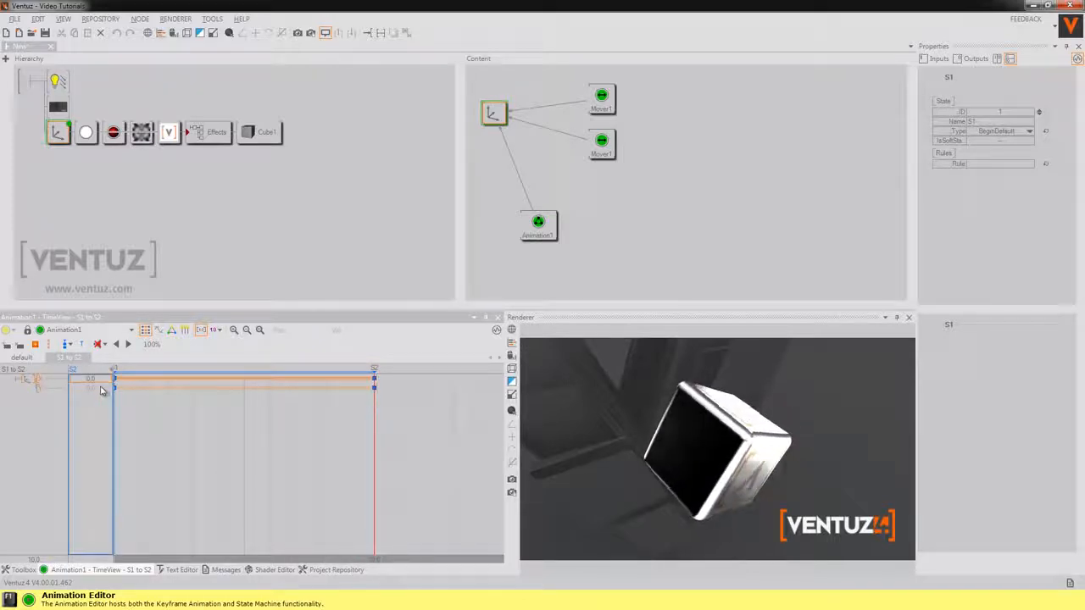
left_click_drag(100, 390, 148, 387)
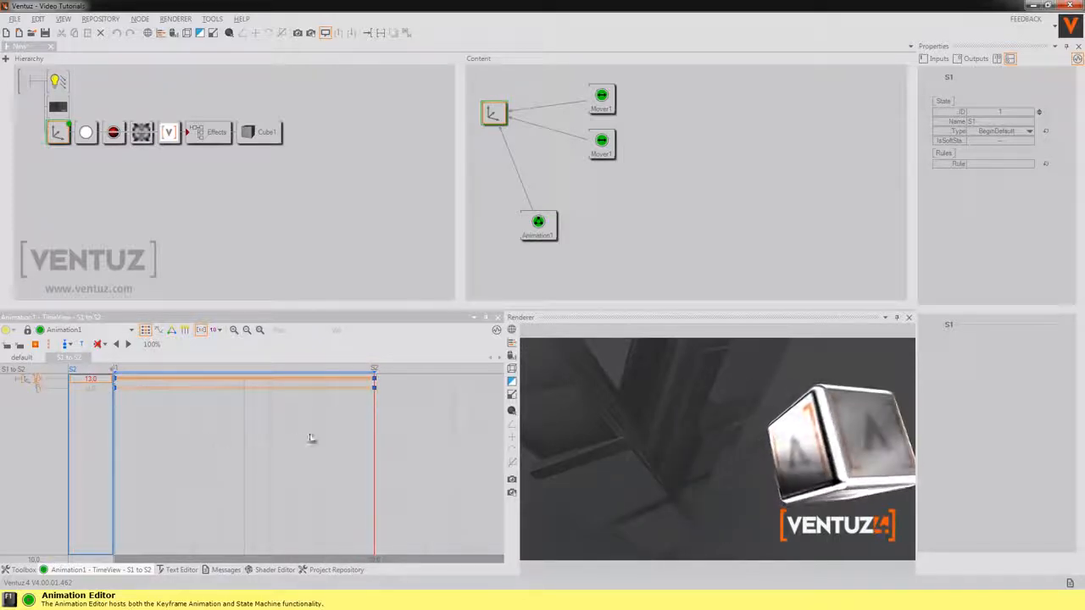
left_click_drag(311, 438, 247, 427)
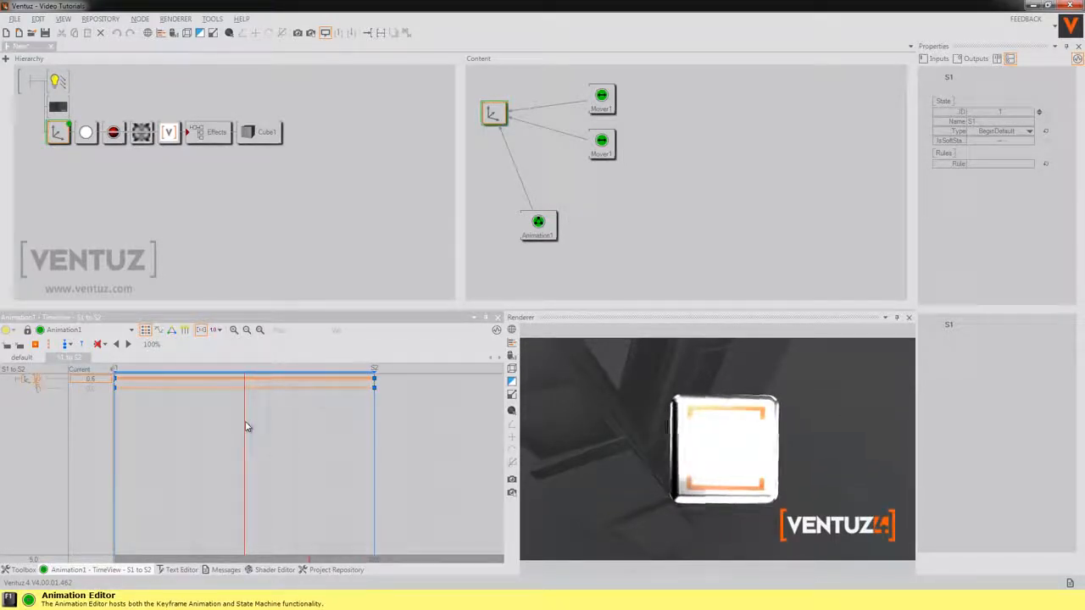
left_click(172, 331)
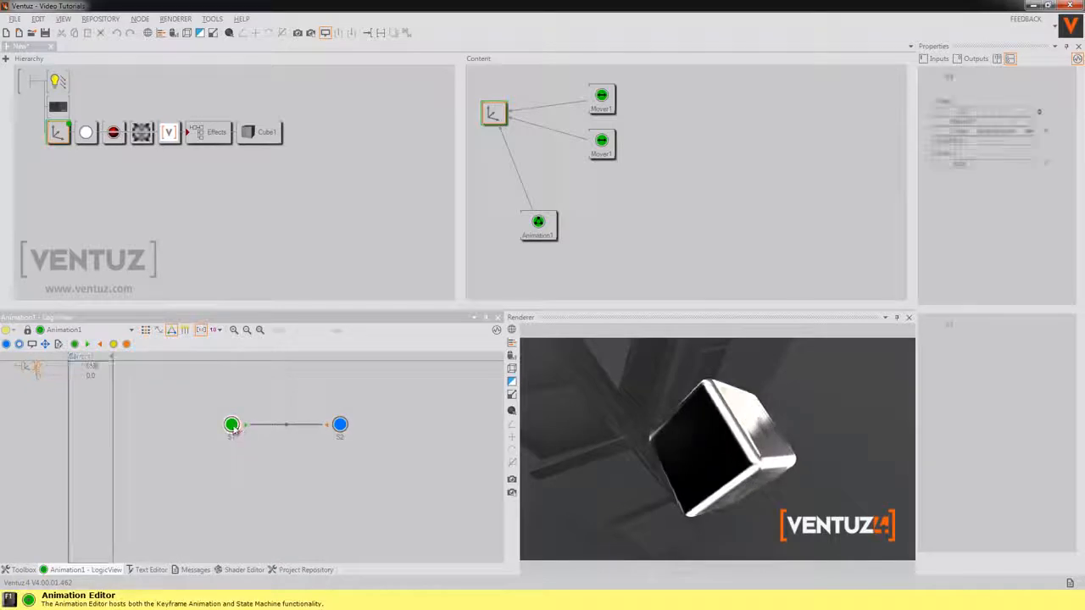
Add a Y position keyframe of -5.2 at time 5.0, midway between S1 and S2, and preview the path
left_click(146, 330)
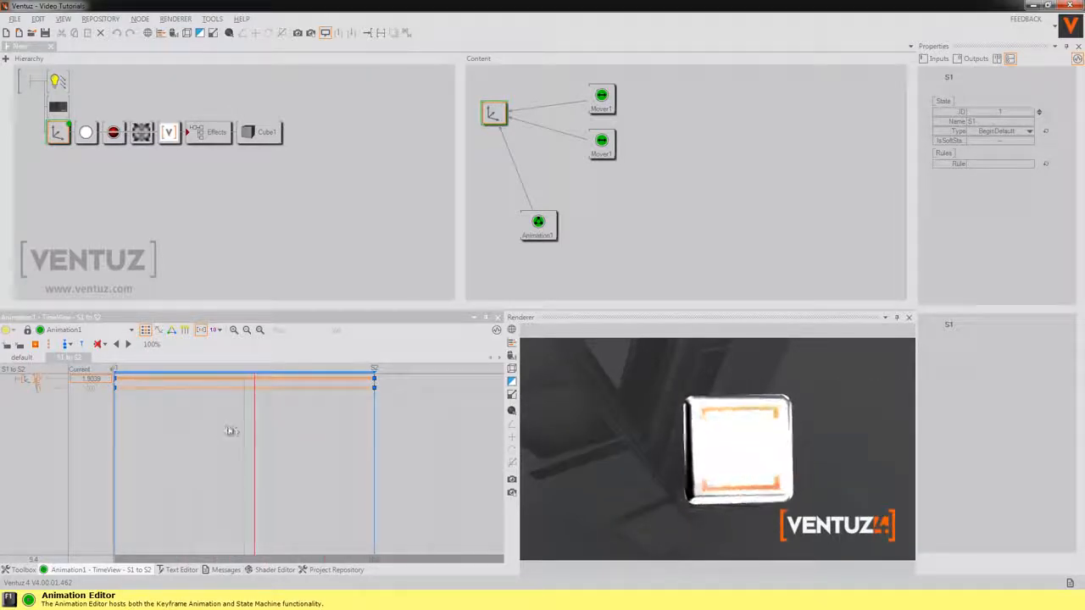
left_click(218, 428)
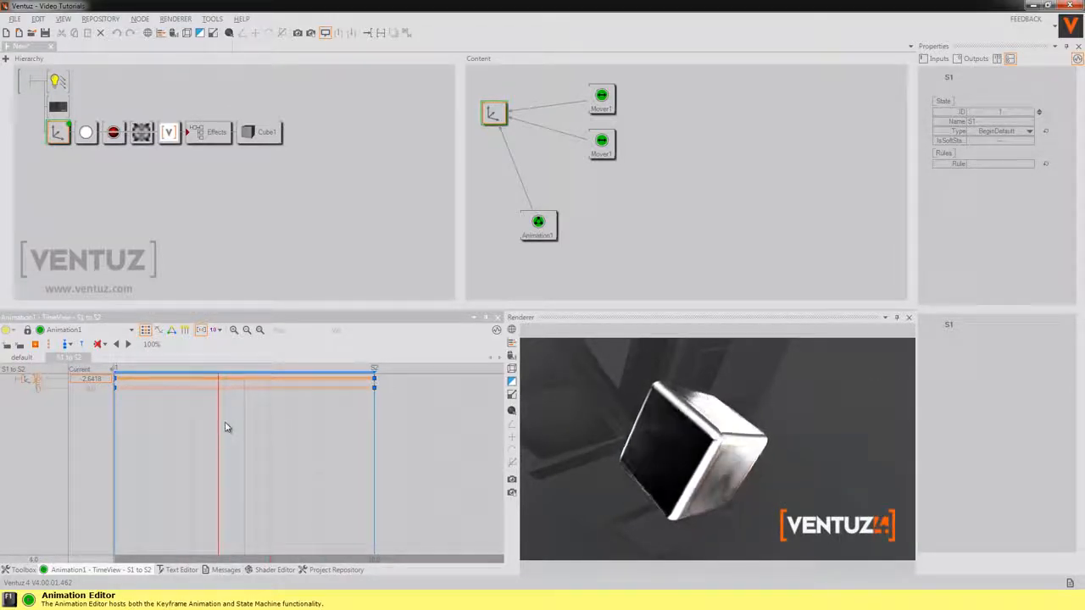
left_click(244, 424)
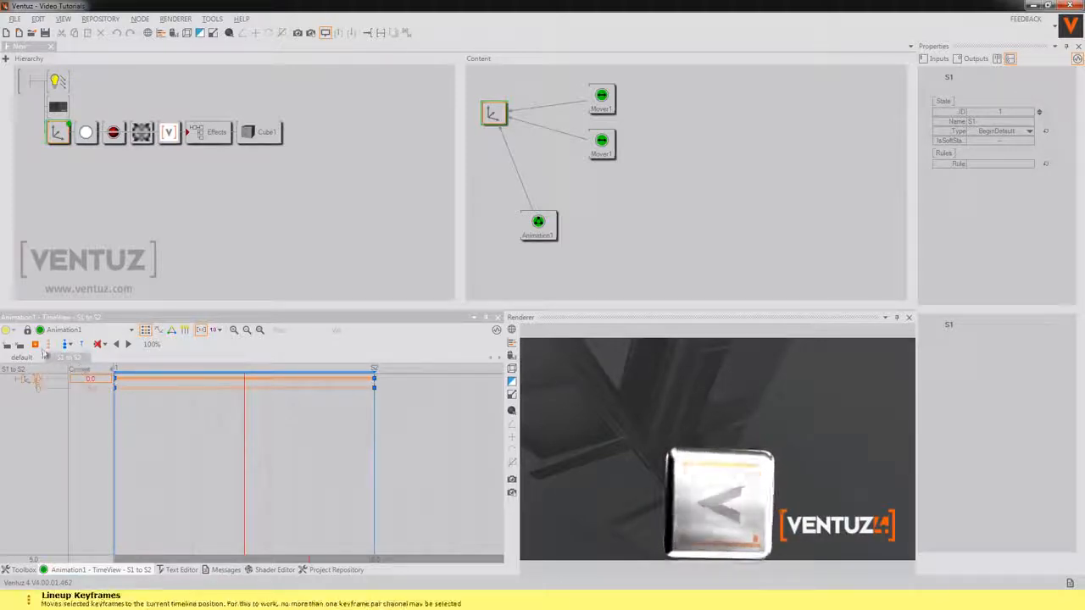
left_click(40, 388)
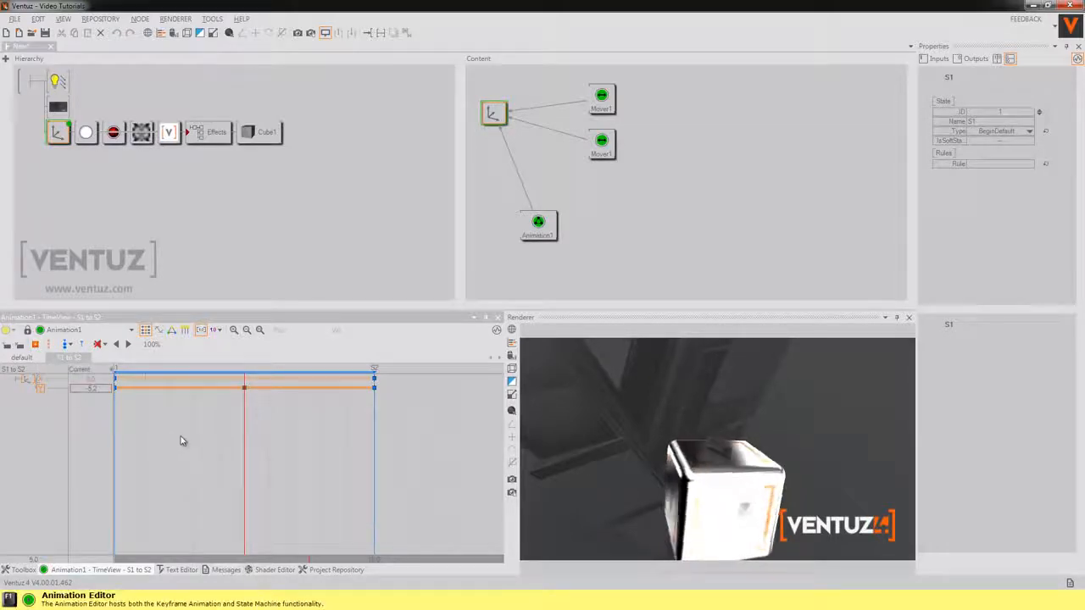
left_click_drag(181, 441, 412, 439)
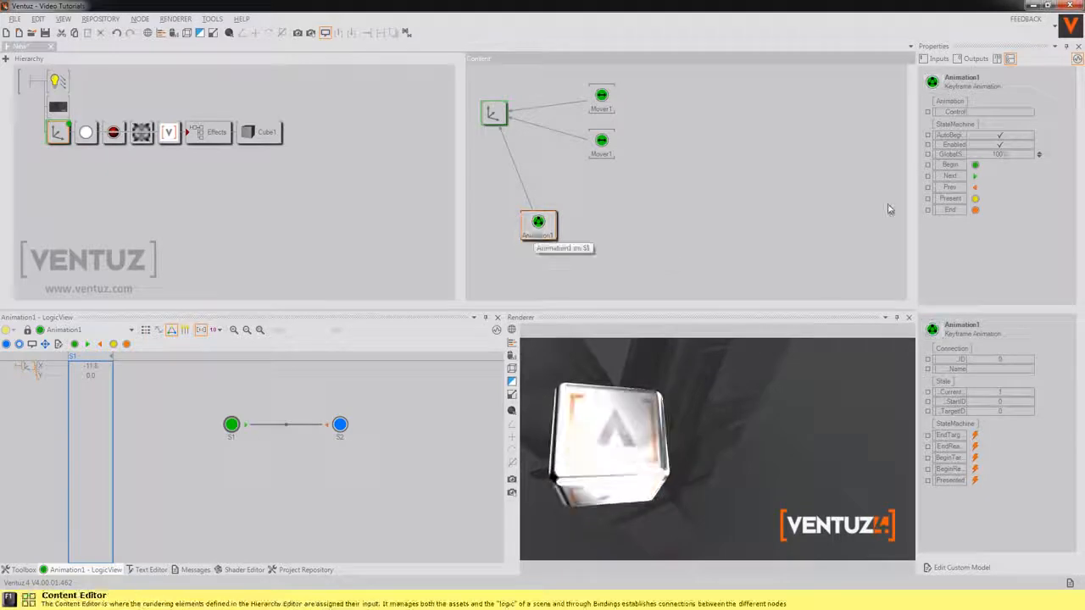
Play the animation with its Next and Prev methods and examine the properties of states S1 and S2
left_click(975, 176)
left_click(974, 187)
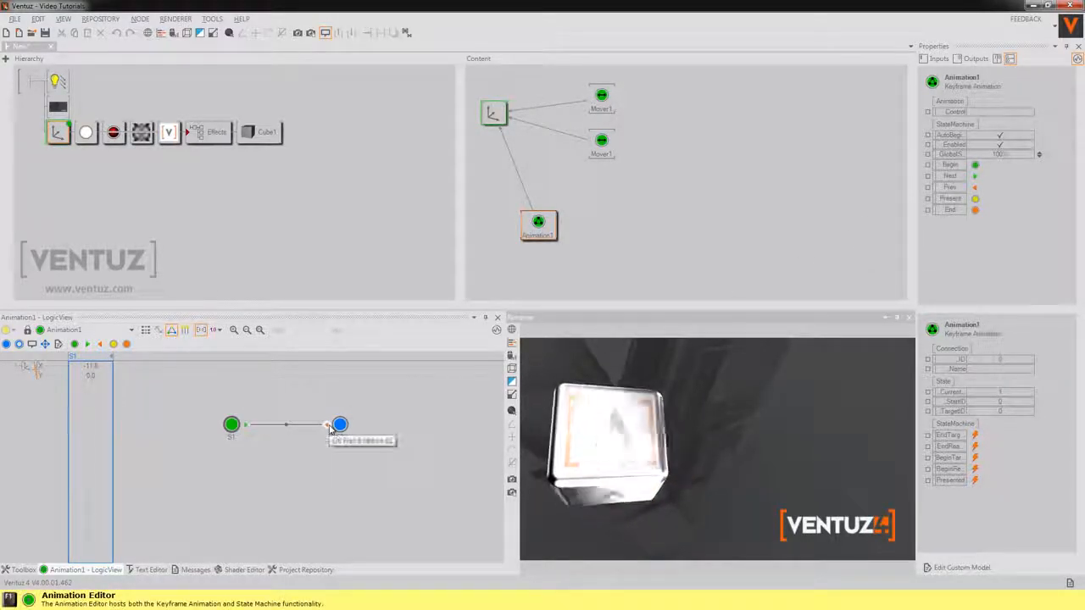
left_click(227, 429)
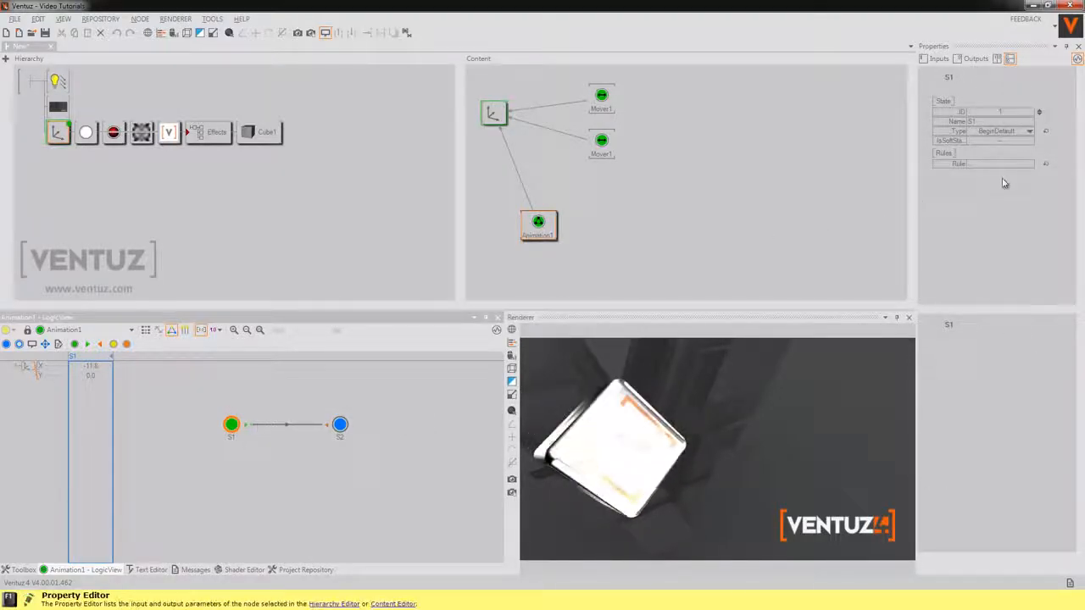
left_click(536, 244)
left_click(537, 225)
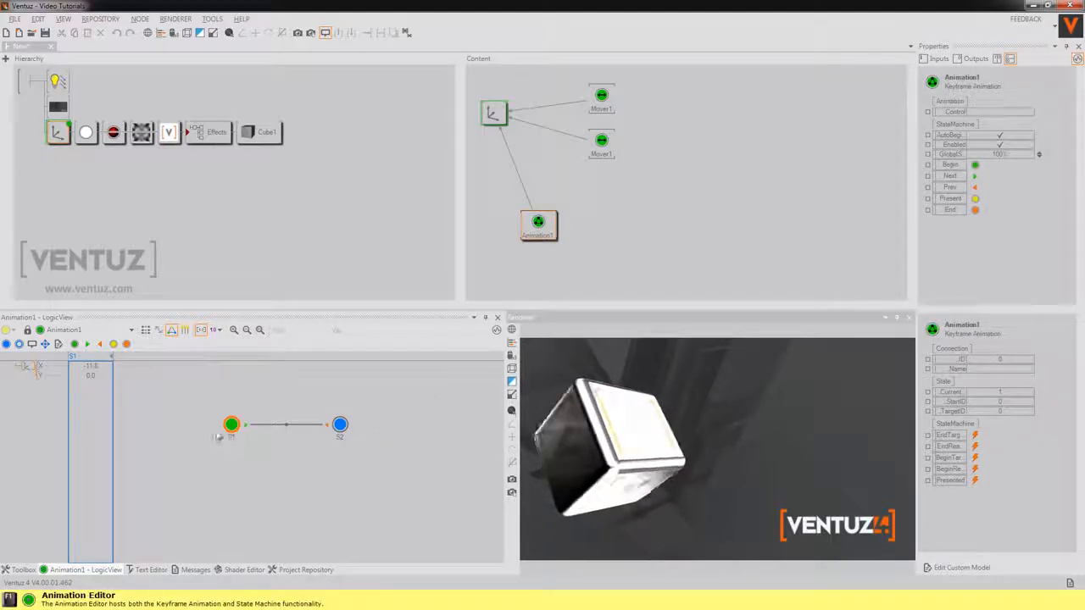
left_click(338, 428)
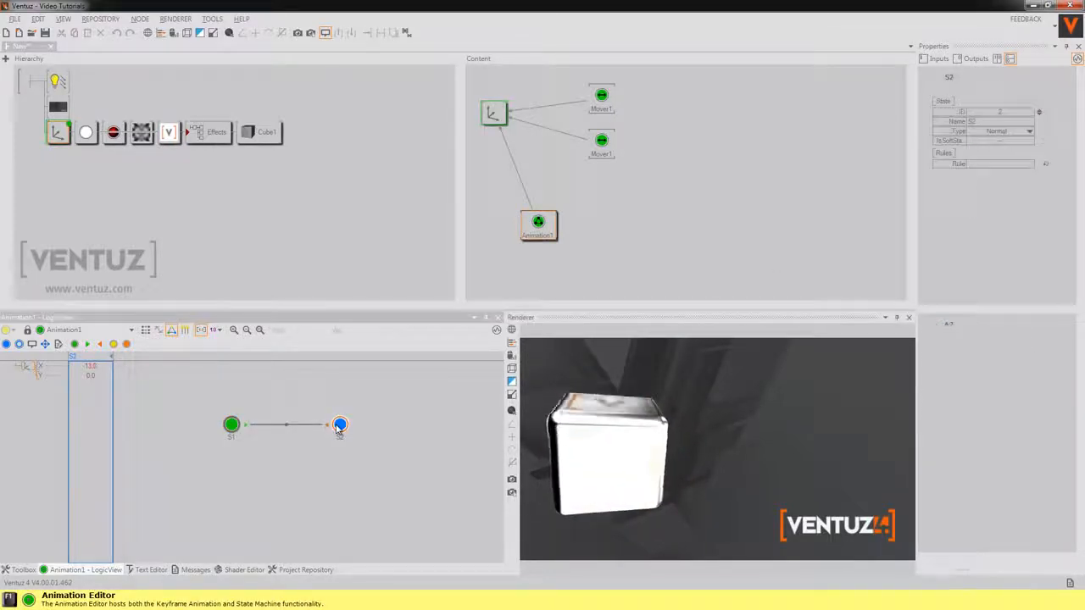
Assign the animation node's Next method to the S2 end of the connection so it also leads back to S1
left_click(511, 264)
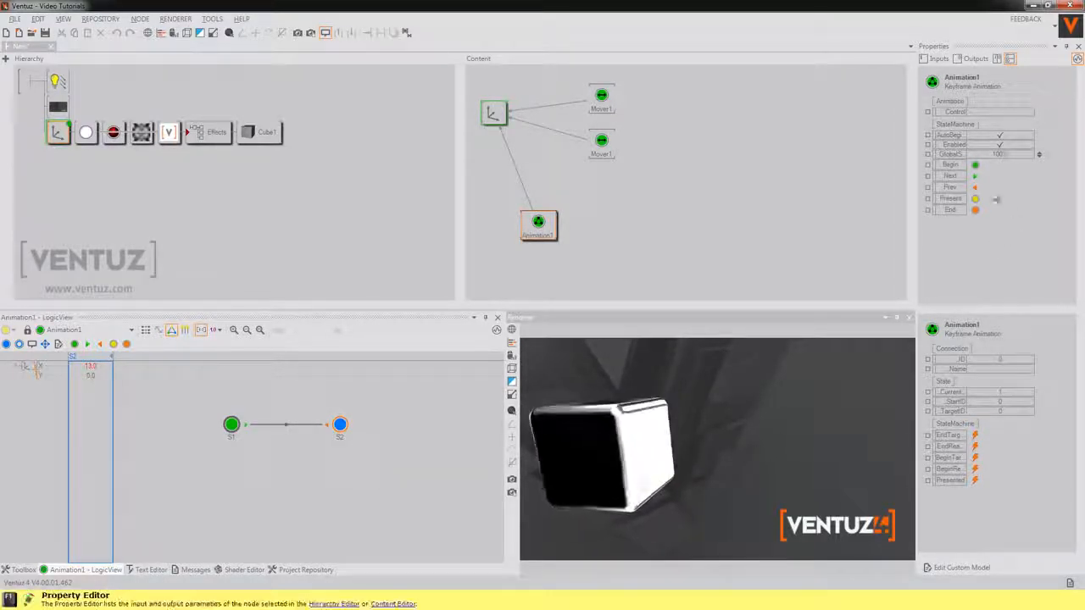
left_click_drag(944, 176, 692, 255)
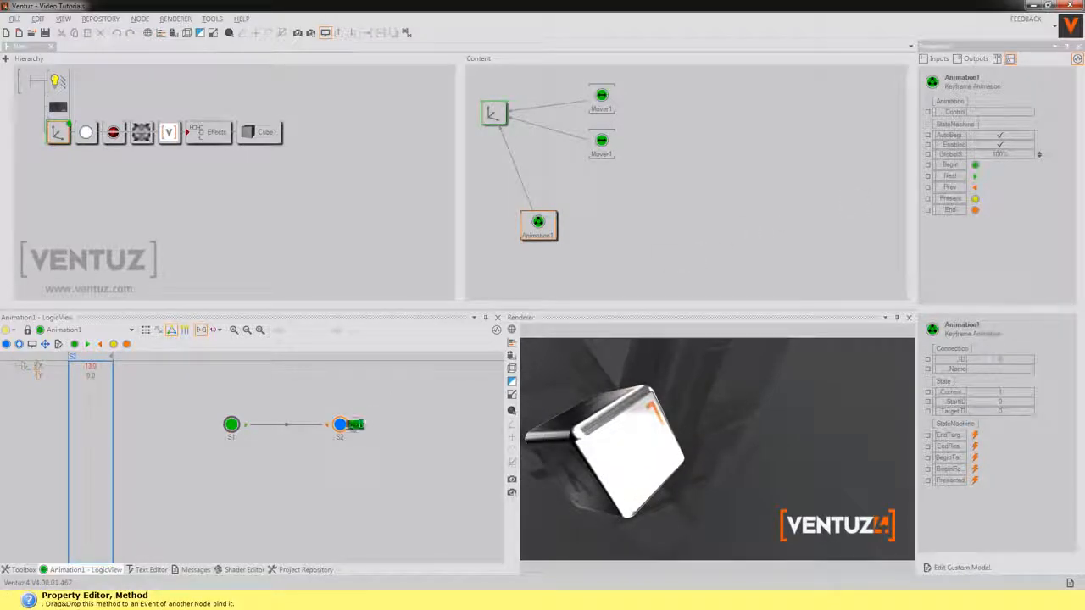
left_click_drag(351, 423, 329, 431)
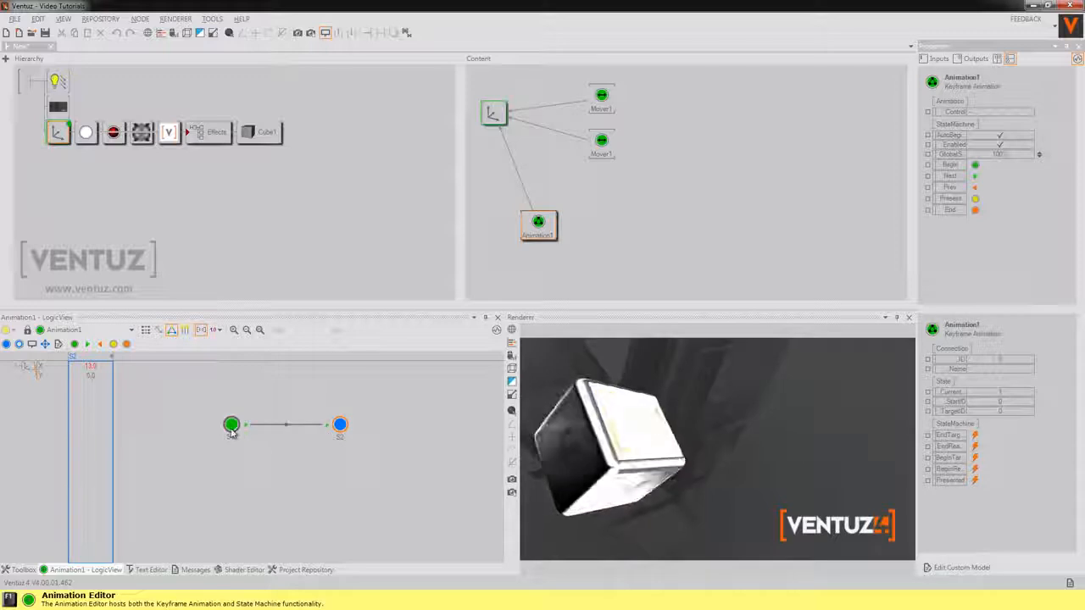
Trigger the Next method repeatedly to test the animation moving back and forth between S1 and S2
left_click(975, 176)
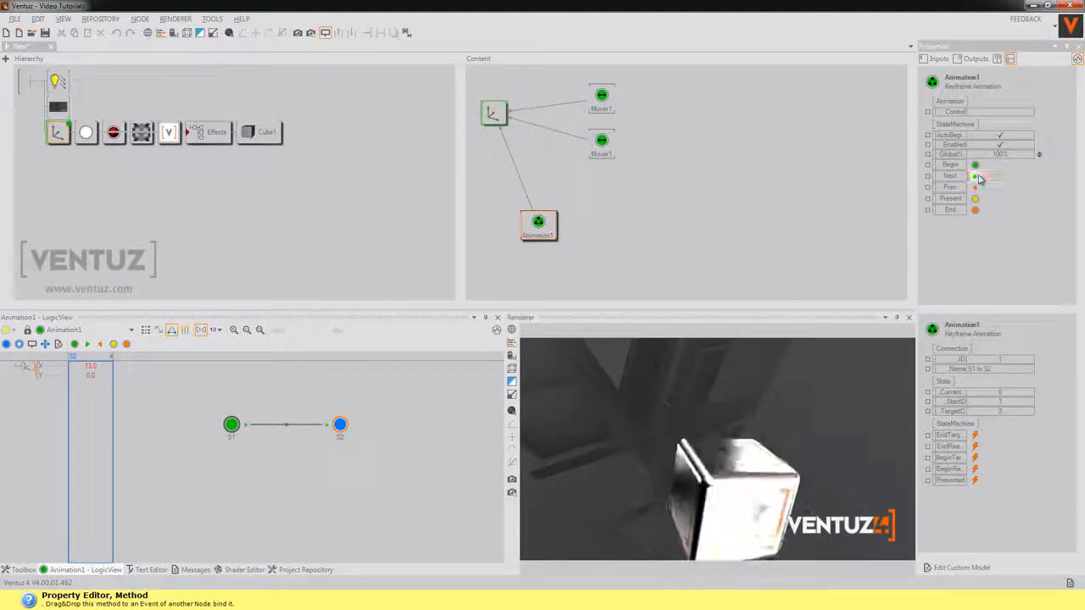
left_click(975, 176)
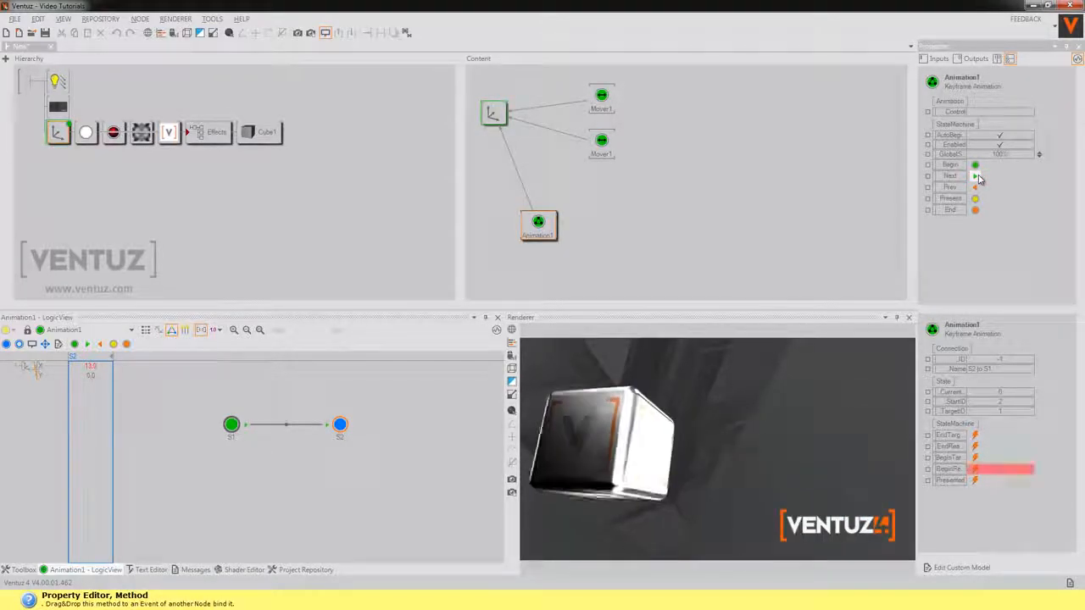
left_click(975, 176)
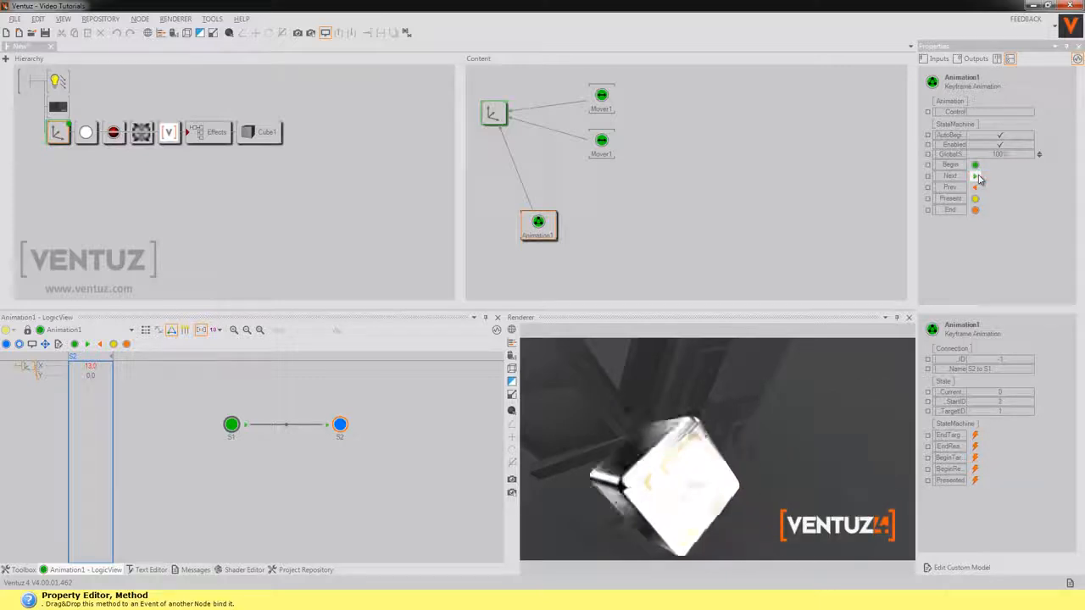
left_click(978, 176)
left_click(977, 176)
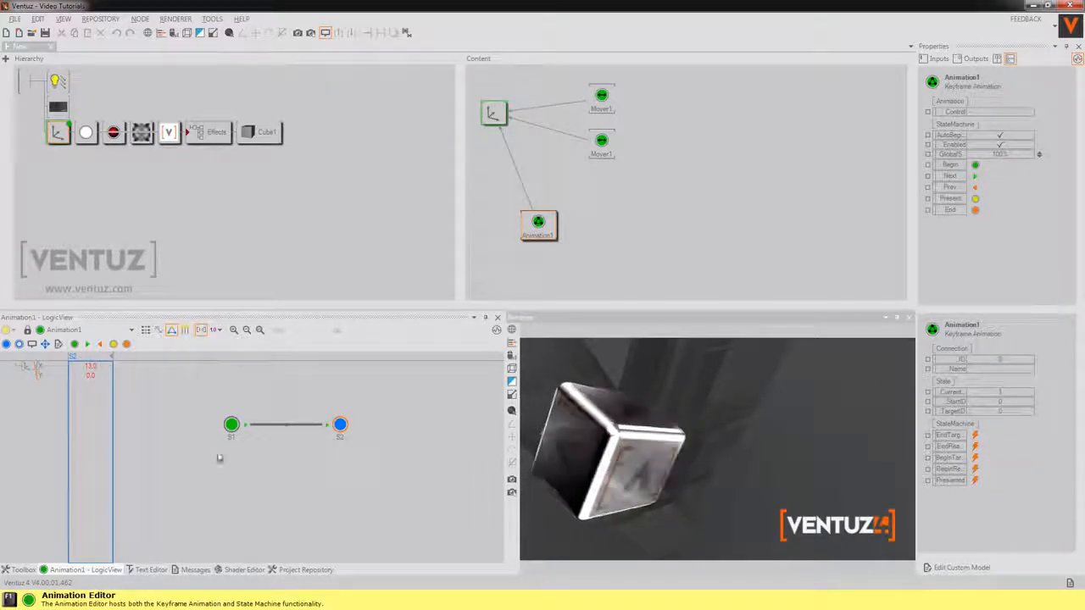
Examine the rules of the connection between S1 and S2 and open its timeline
left_click(329, 426)
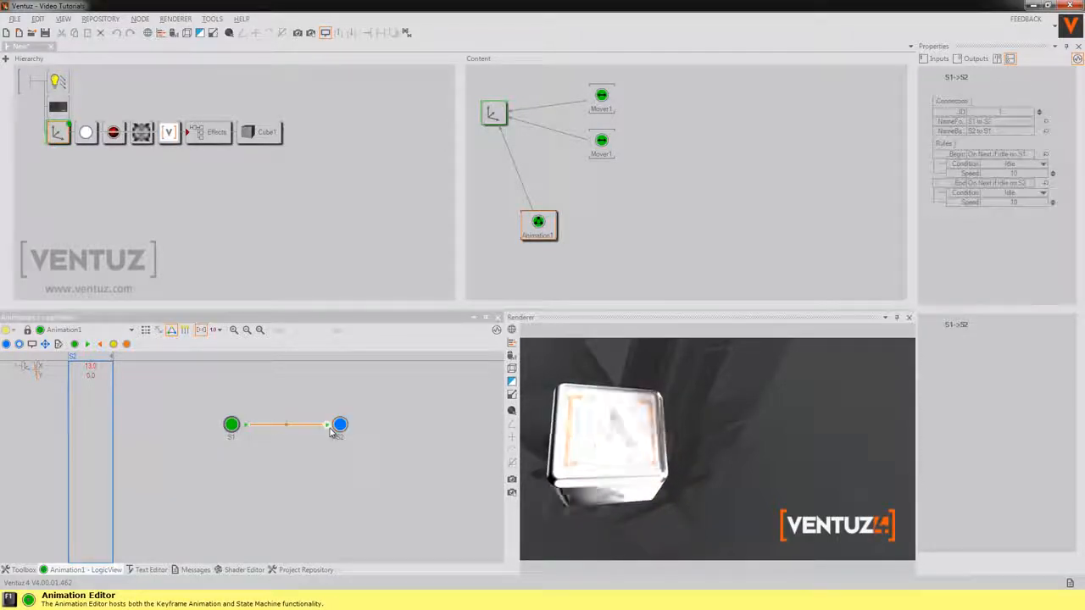
double_click(239, 428)
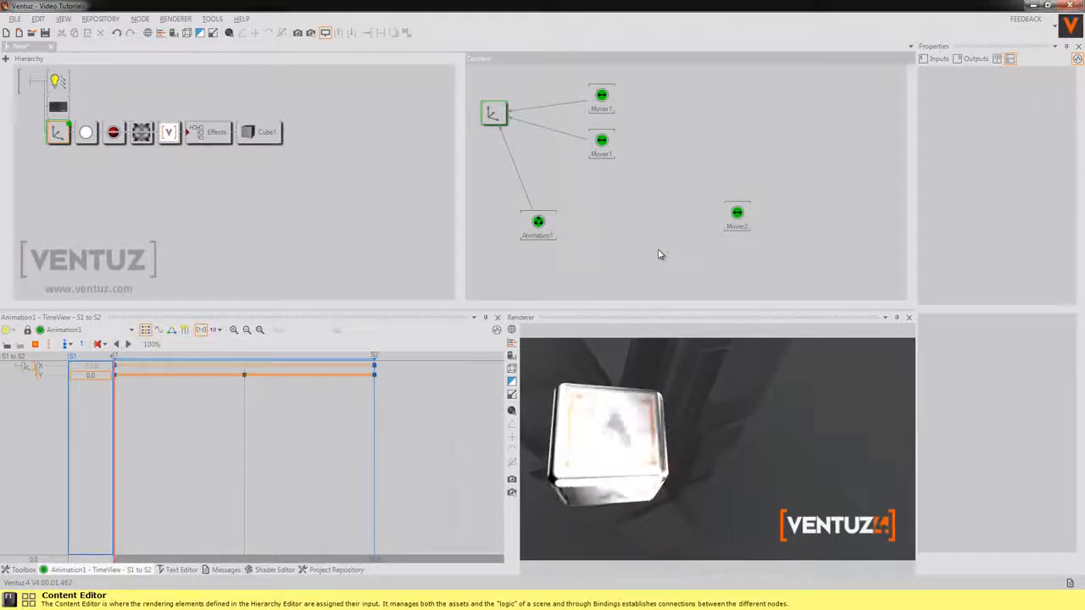
Add a Simple Control node and bind it to Animation1's Control property
left_click(544, 228)
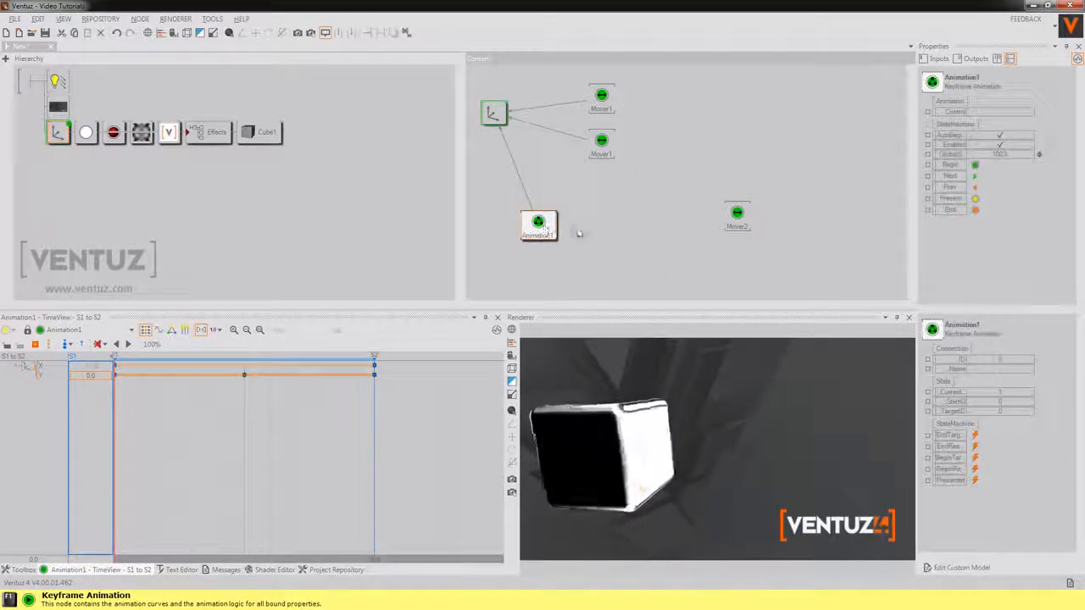
left_click(646, 237)
type("sim")
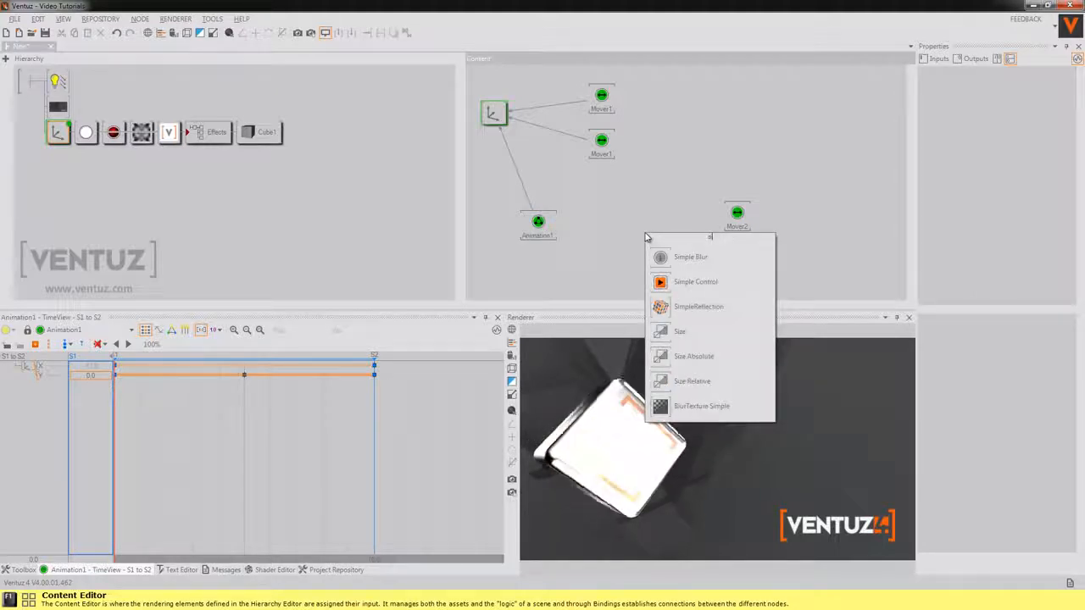
left_click(692, 293)
left_click(620, 234)
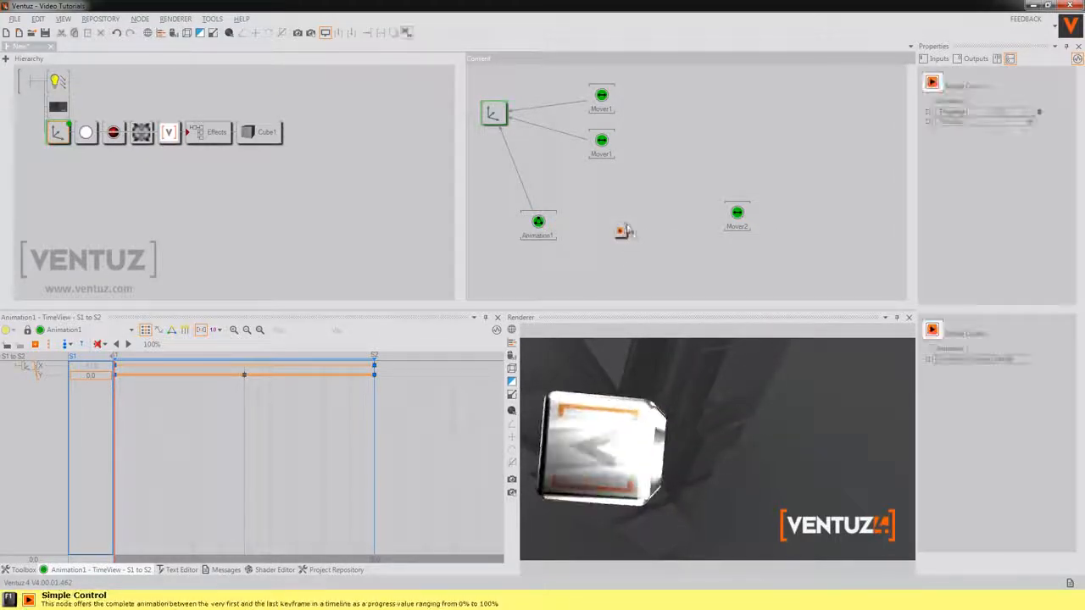
left_click(547, 236)
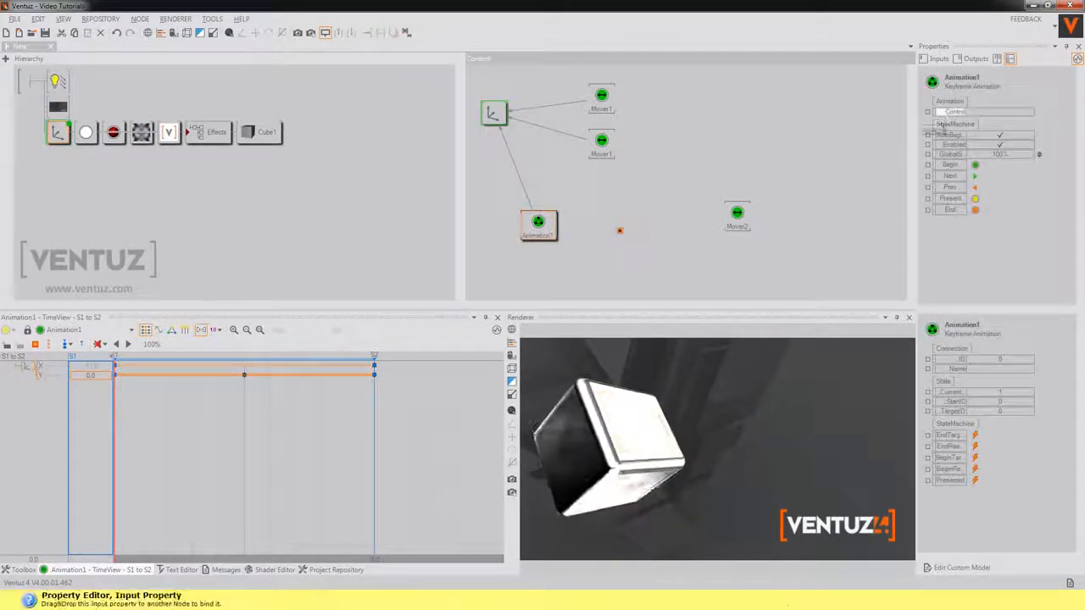
left_click_drag(620, 231, 656, 252)
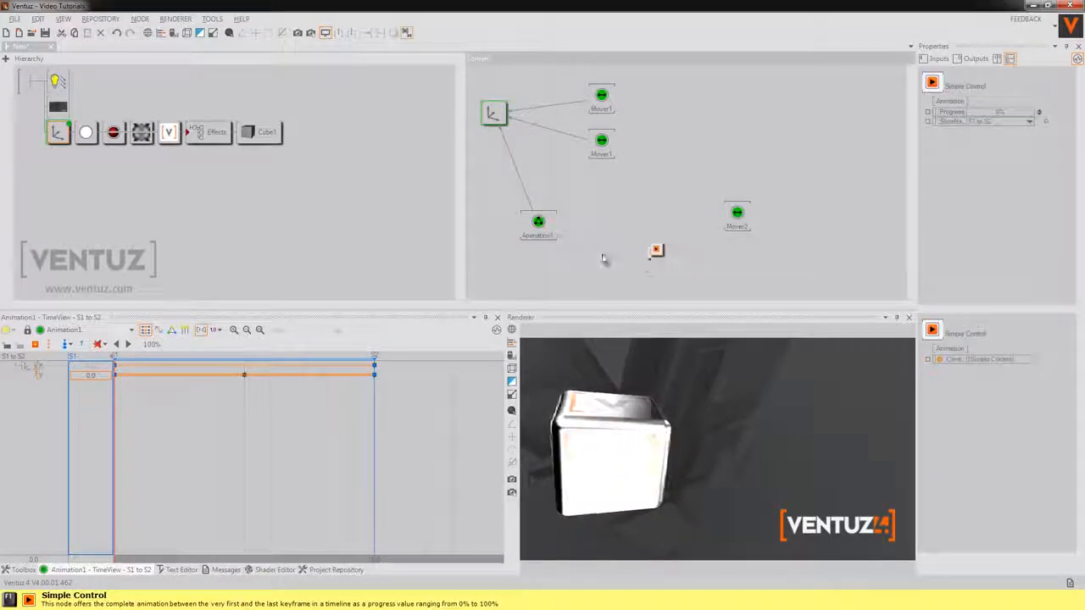
left_click(537, 225)
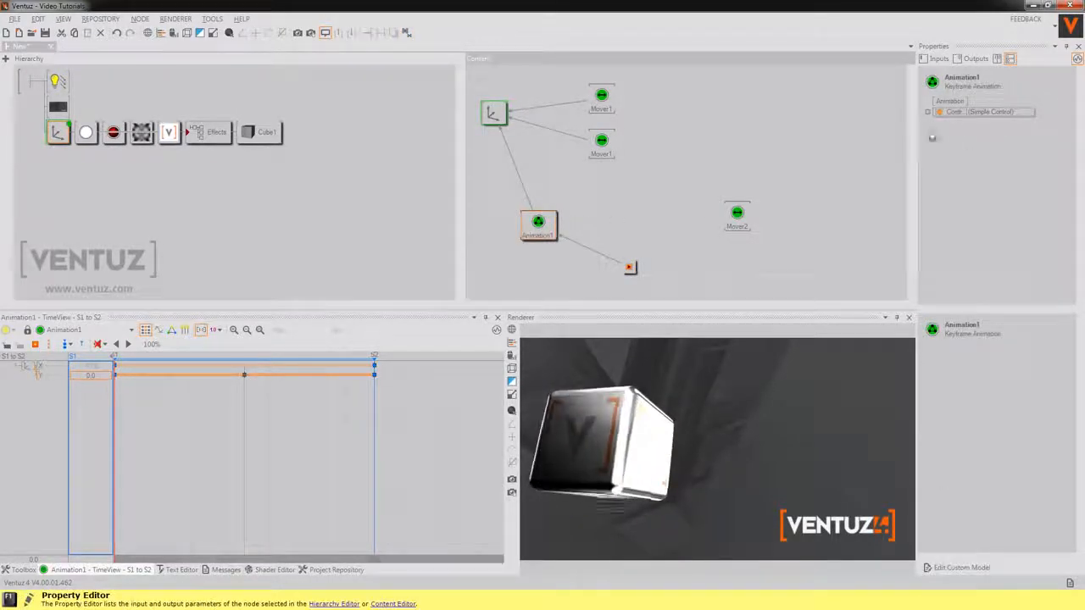
Adjust the Simple Control's Progress and bind the property to Mover2
left_click(629, 267)
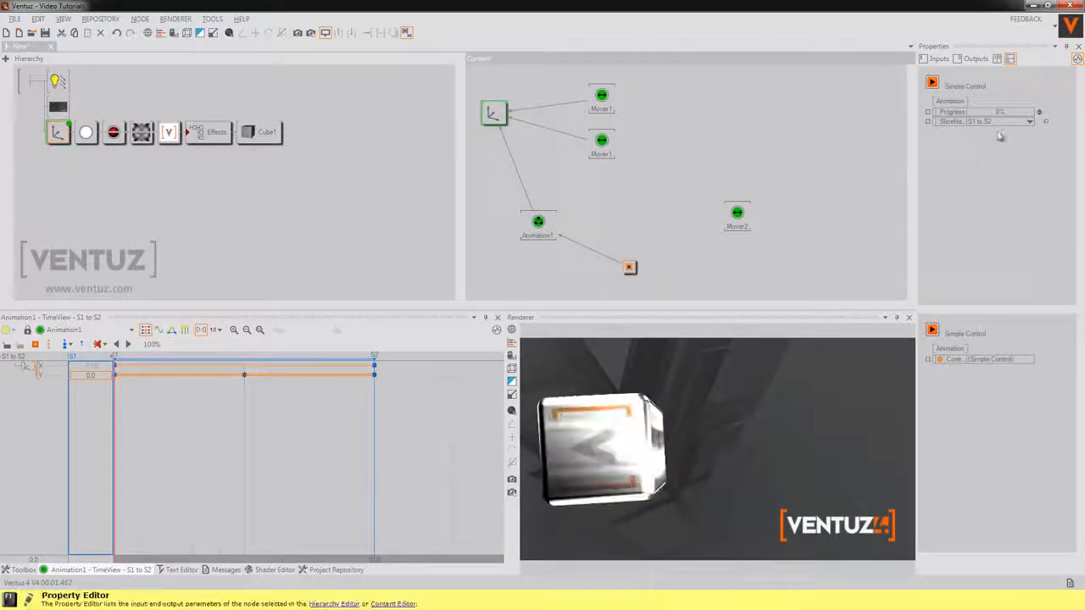
mouse_move(979, 113)
left_mouse_down()
mouse_move(1004, 114)
mouse_move(977, 114)
left_mouse_up()
mouse_move(993, 112)
left_mouse_down()
mouse_move(1005, 112)
mouse_move(975, 114)
left_mouse_up()
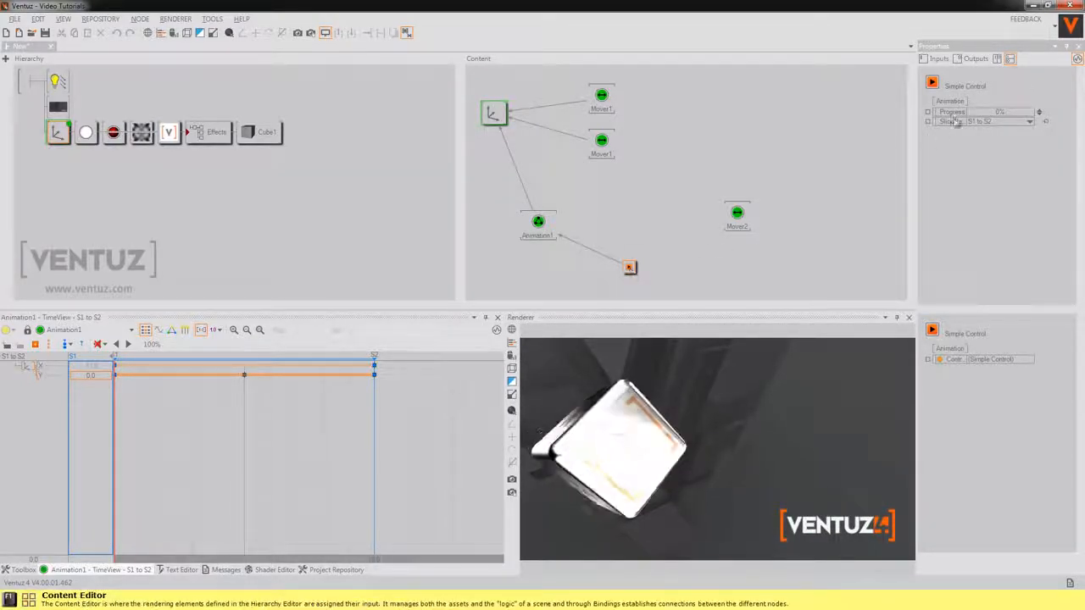
left_click_drag(750, 224, 738, 217)
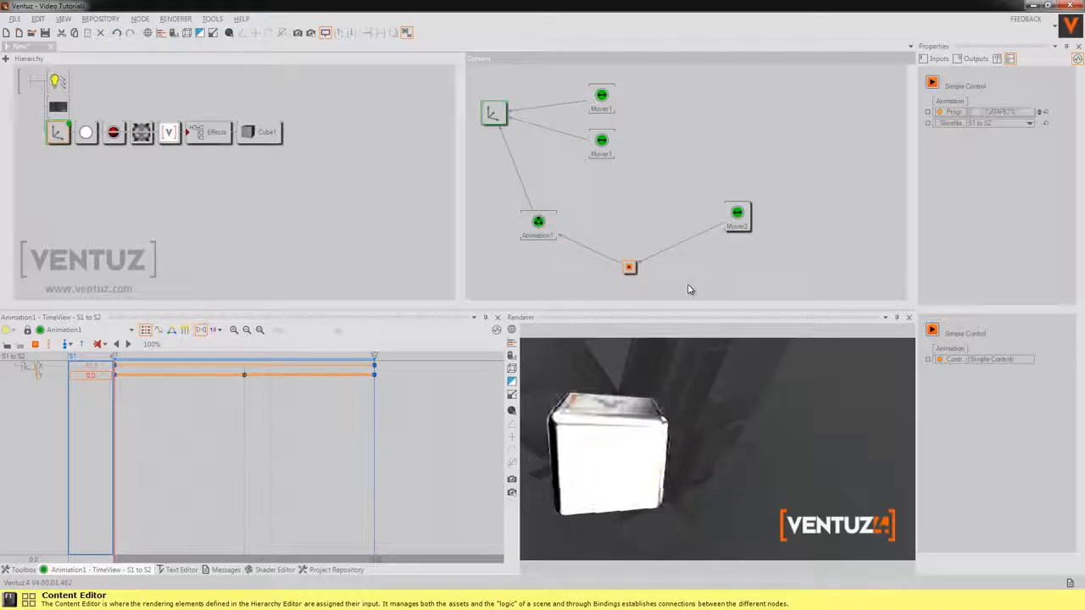
Replace the Simple Control with a Timeline Control node and bind it to Animation1's Control property
key("Delete")
left_click(646, 242)
type("sim")
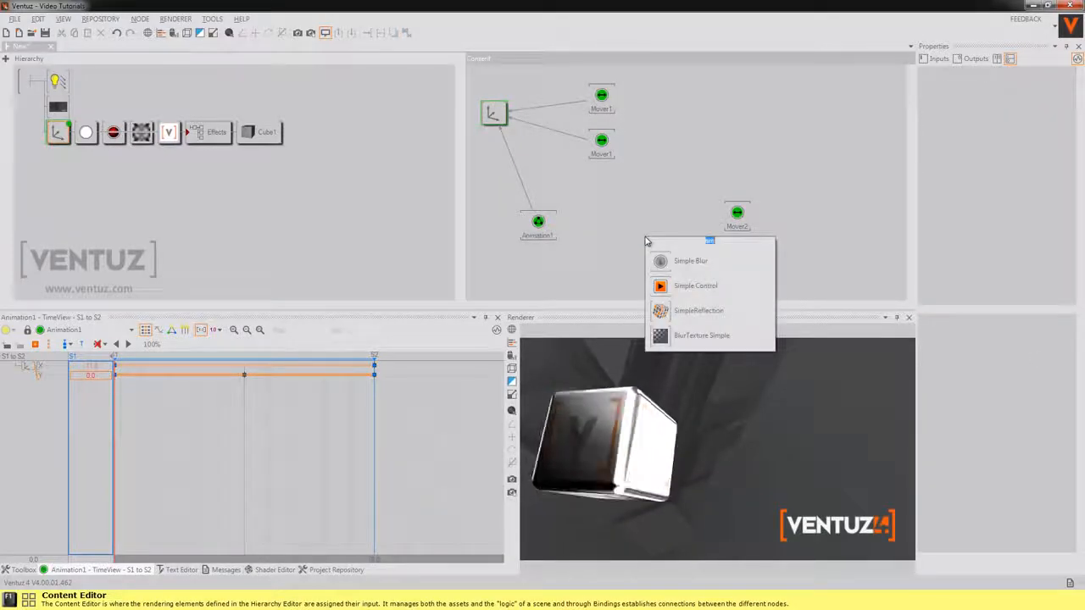
type("ti")
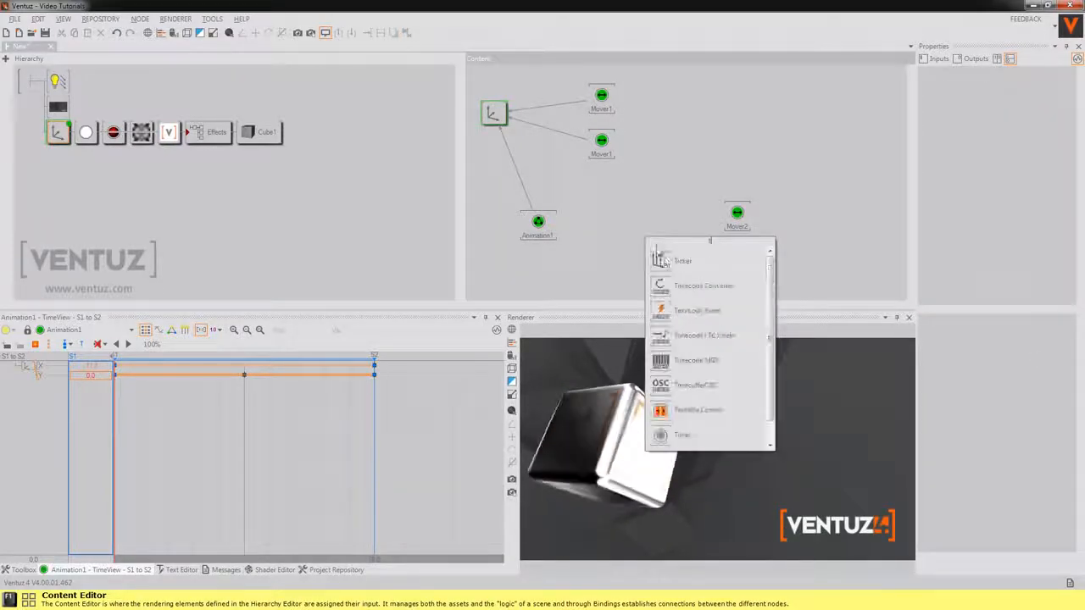
left_click(681, 410)
left_click(655, 184)
left_click(538, 223)
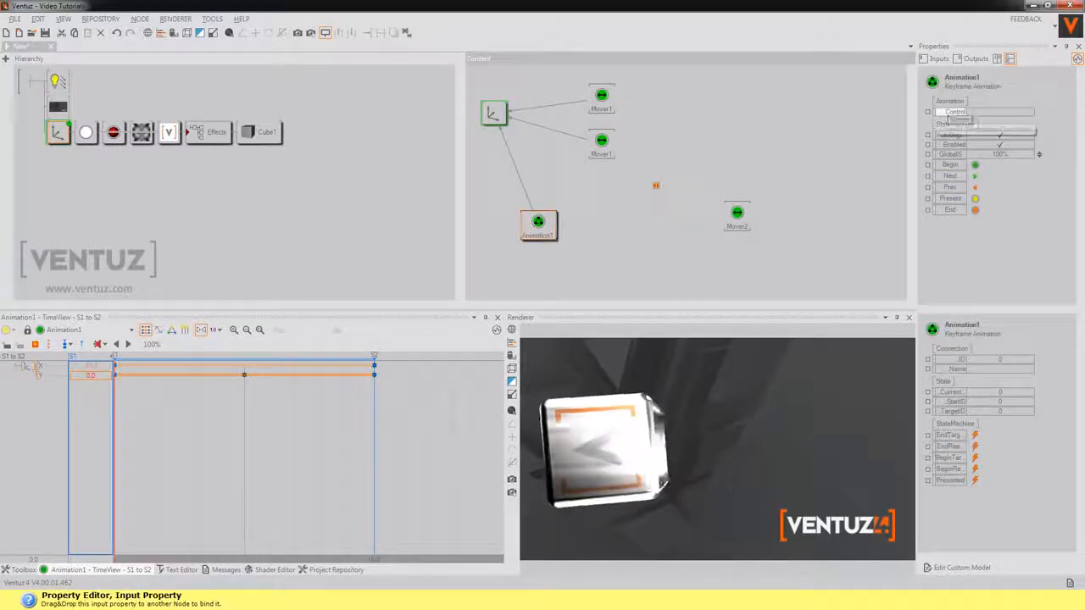
left_click_drag(954, 118, 655, 185)
left_click(656, 185)
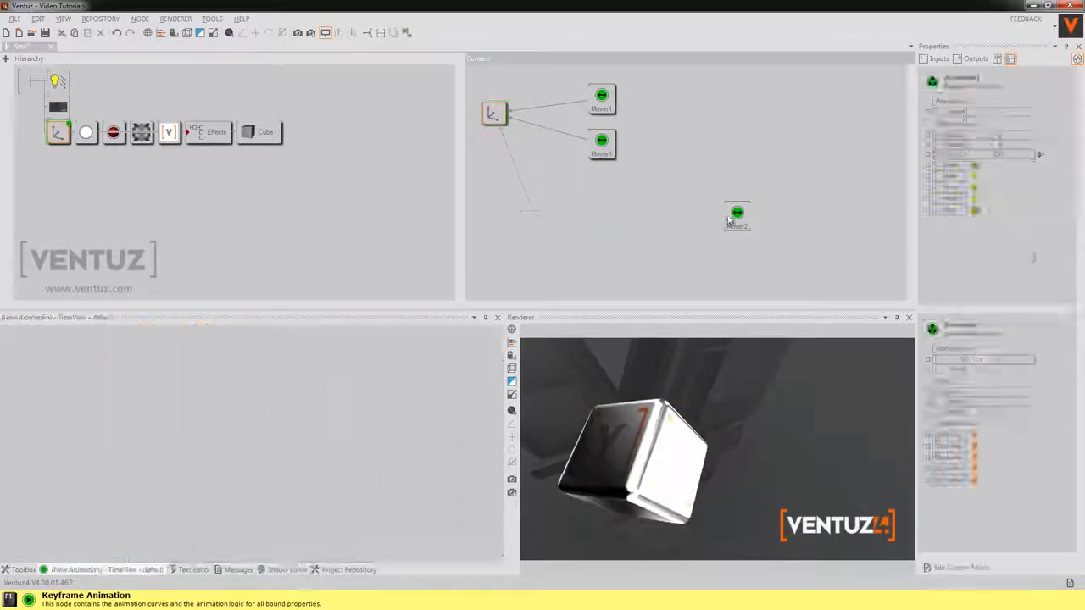
Delete Mover2 and place a new keyframe animation, bound to the Axis X and Y positions, below the Axis node
left_click(736, 216)
key("Delete")
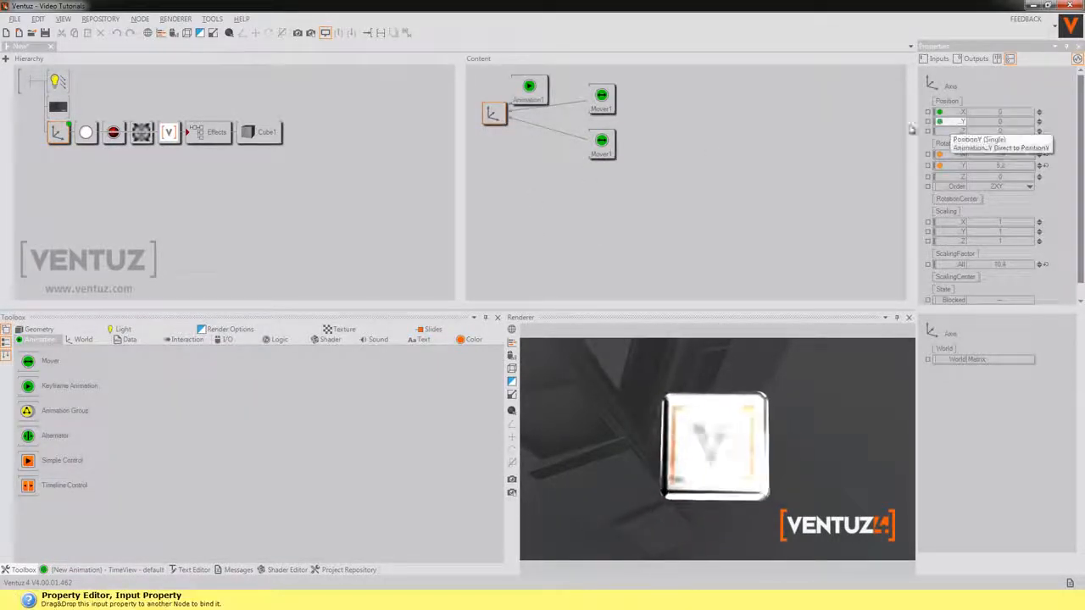
left_click_drag(537, 109, 543, 198)
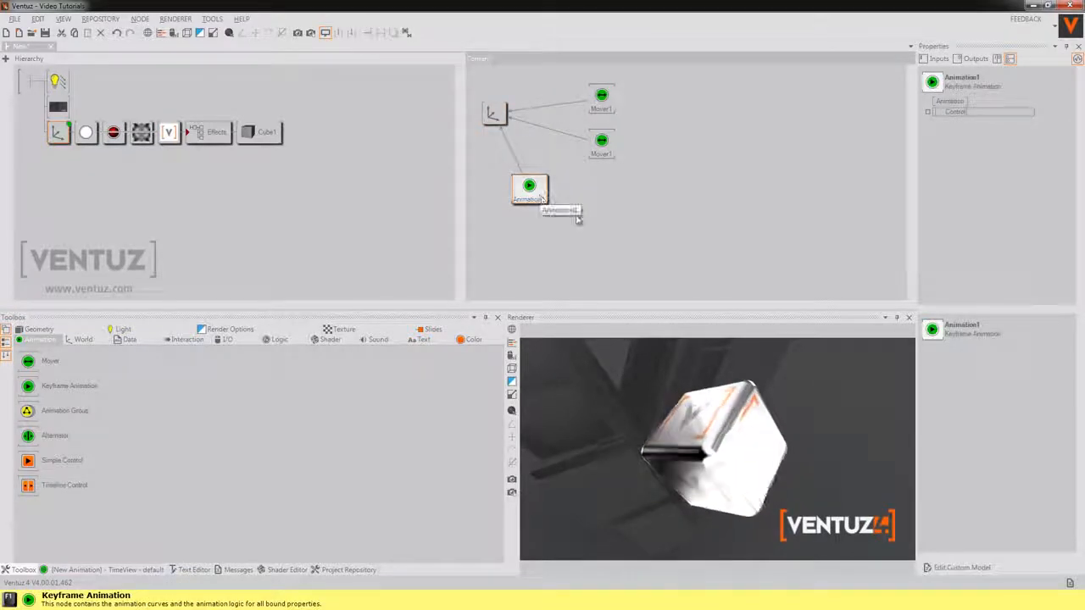
Create connected states named middle and top left in the new animation and scrub the timeline between them
left_click(101, 570)
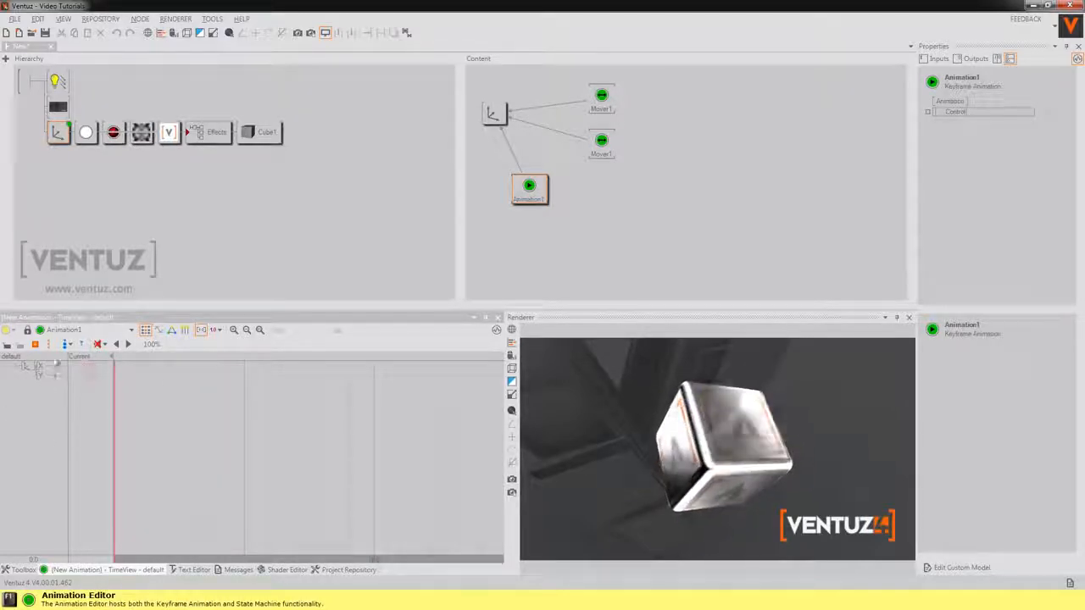
left_click(172, 331)
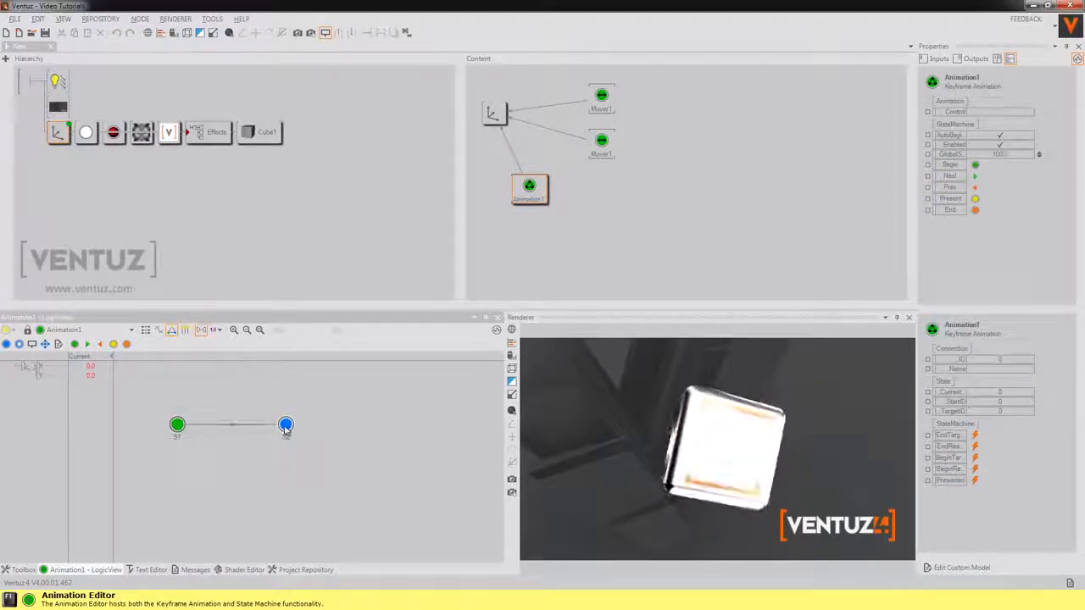
left_click(145, 331)
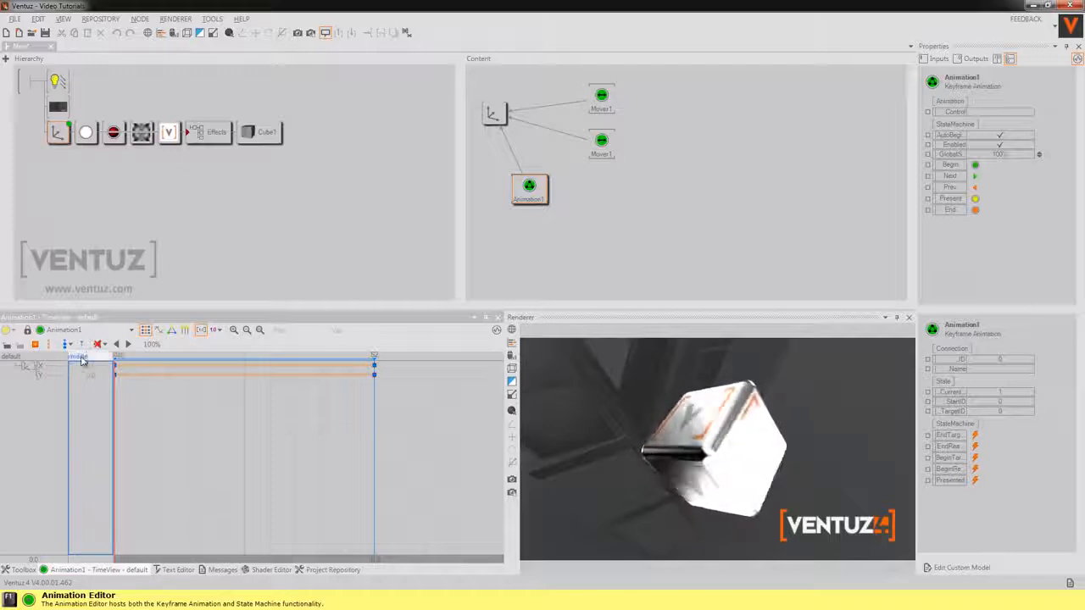
left_click_drag(155, 425, 375, 455)
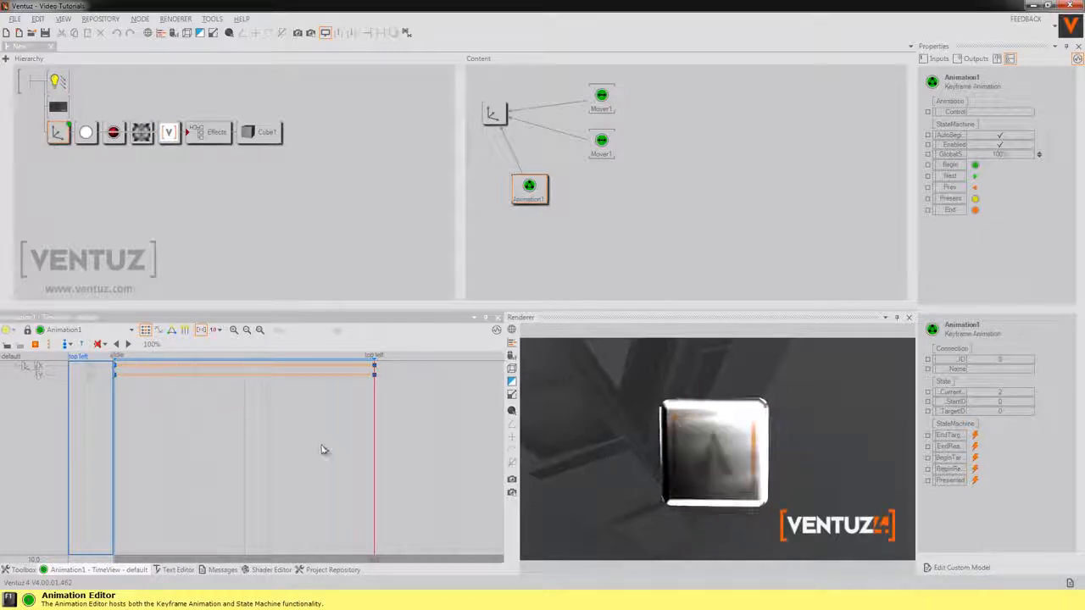
left_click_drag(322, 449, 115, 432)
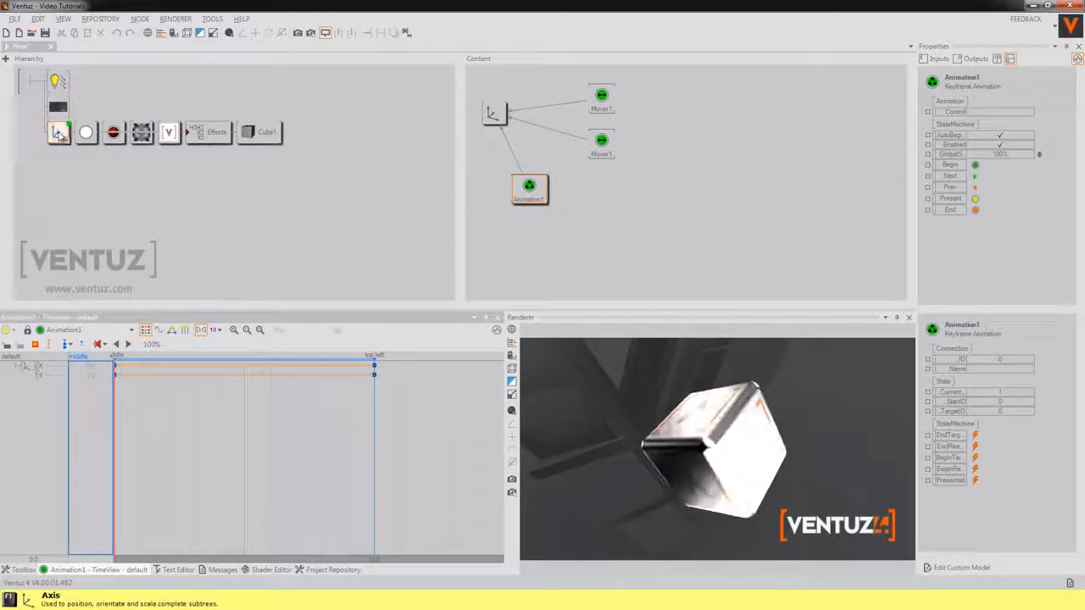
Reduce the Axis node's overall scaling factor to make the cube smaller
left_click(59, 133)
left_click(1001, 264)
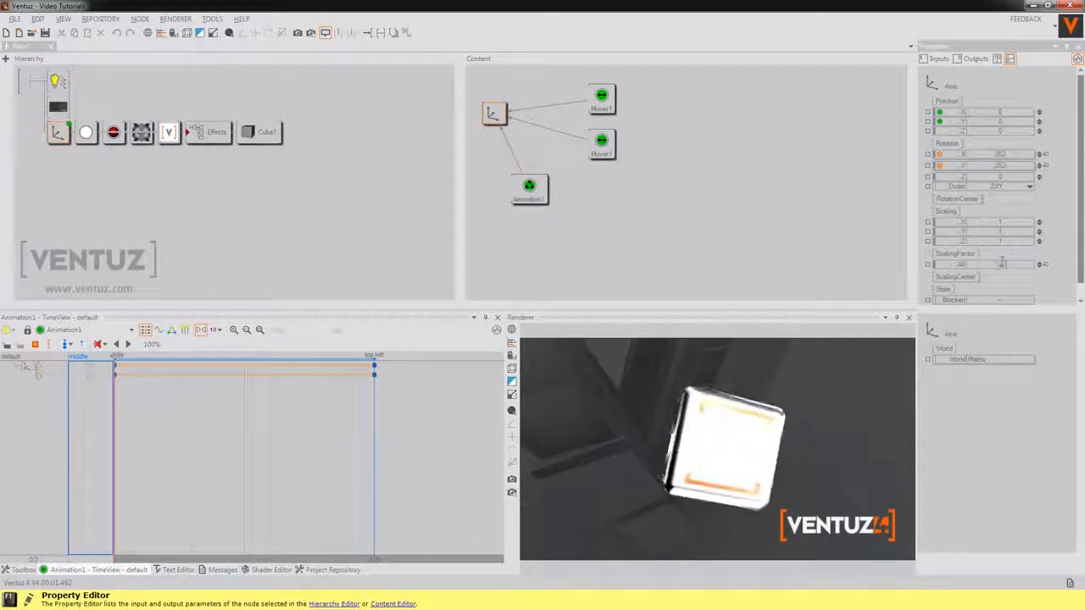
key("Return")
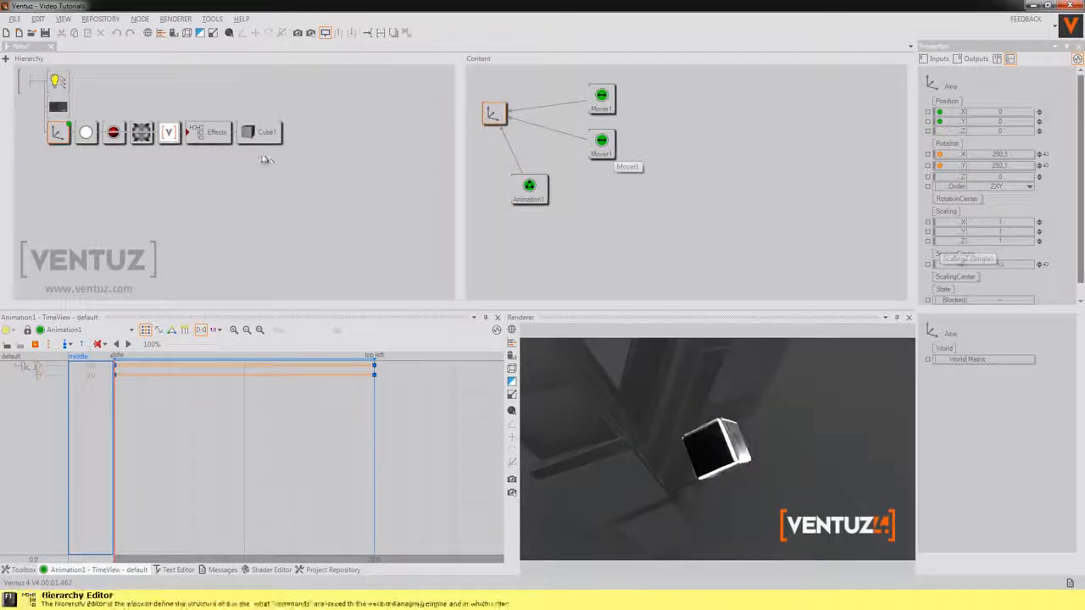
Set Cube1's bevel radius to 0.05
left_click(261, 135)
double_click(1000, 111)
type("0.05")
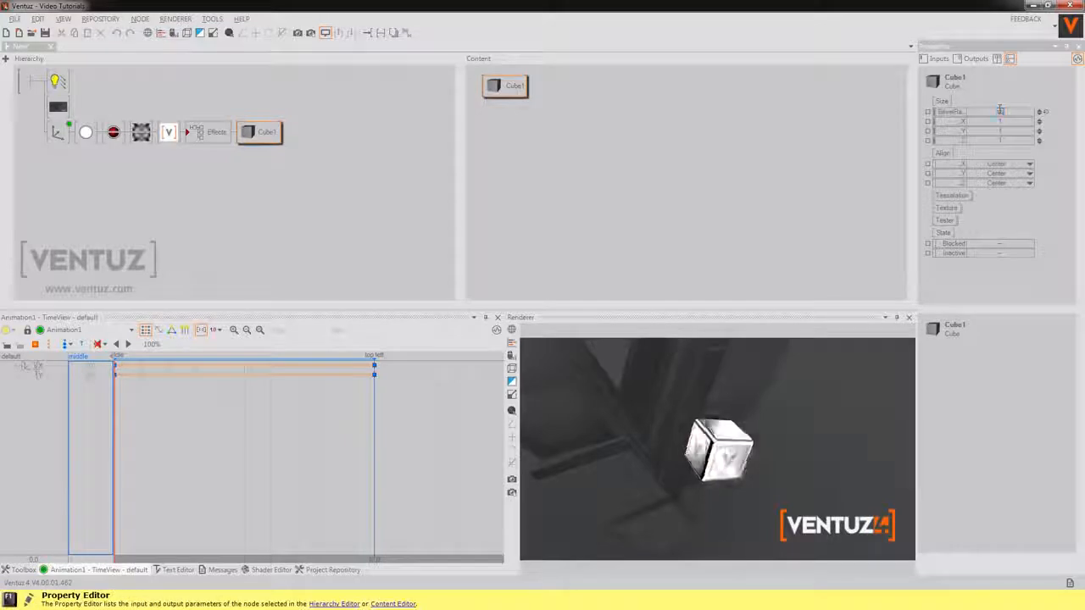
key("Return")
Extend the state chain after top left with top right, bottom left and bottom right, and open its timeline
left_click(158, 330)
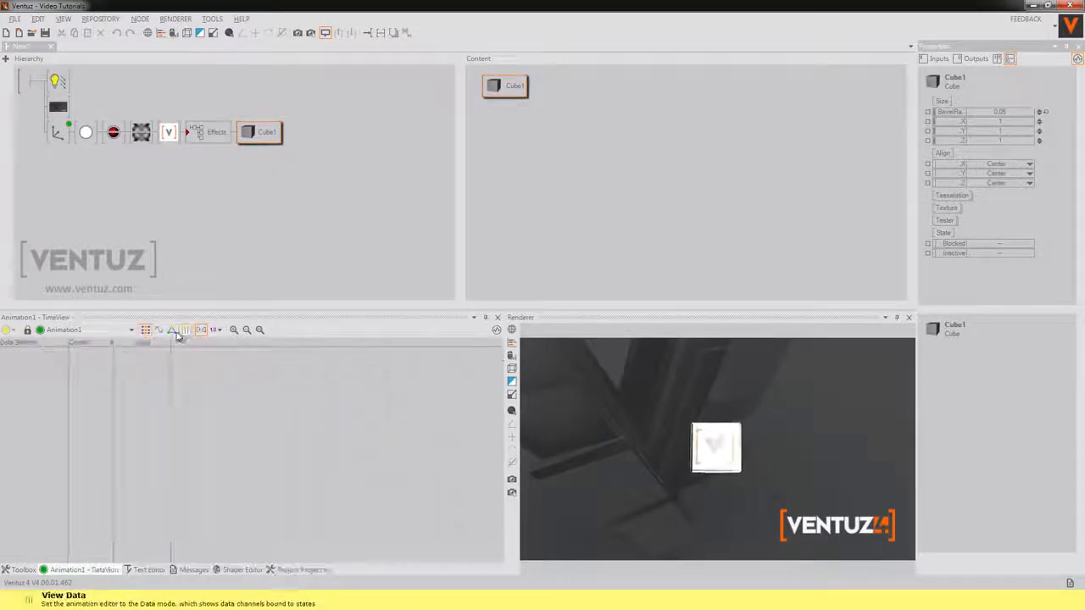
left_click(171, 329)
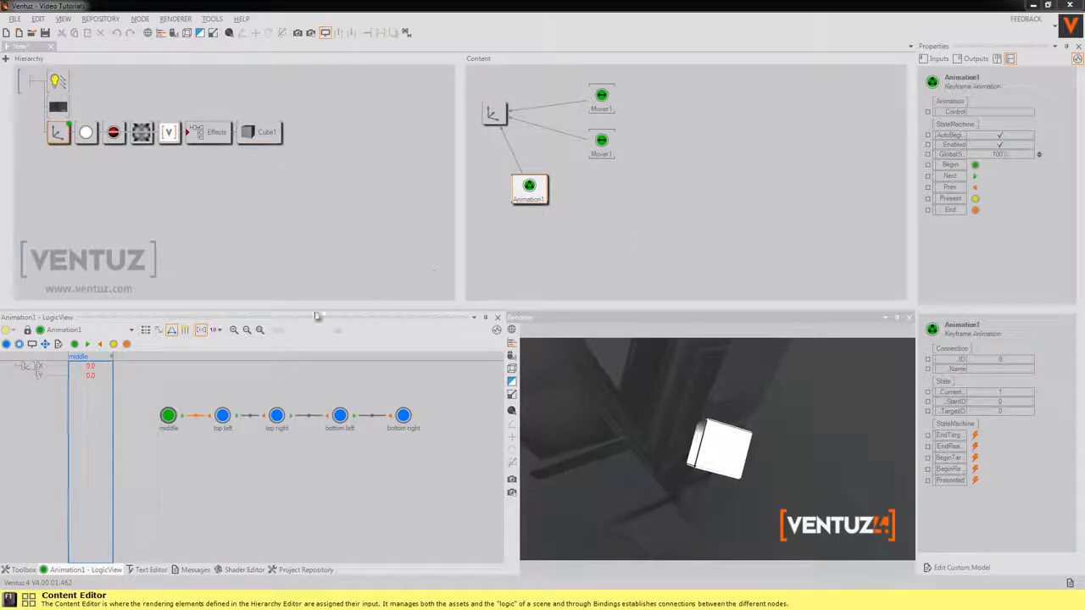
left_click(147, 332)
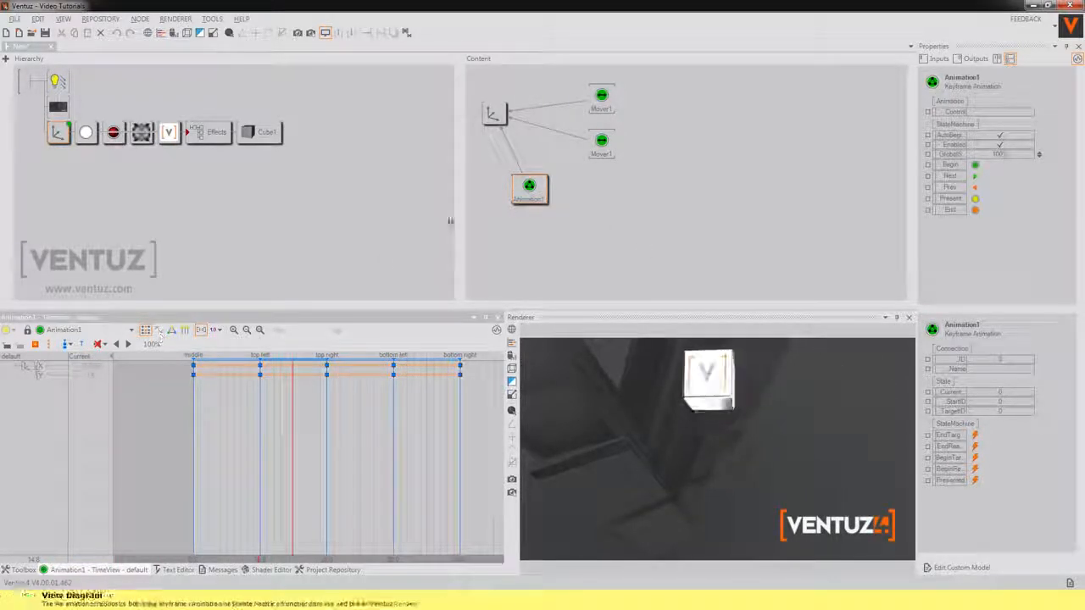
Test moving the cube through the states with Animation1's Next and Prev methods
left_click(975, 176)
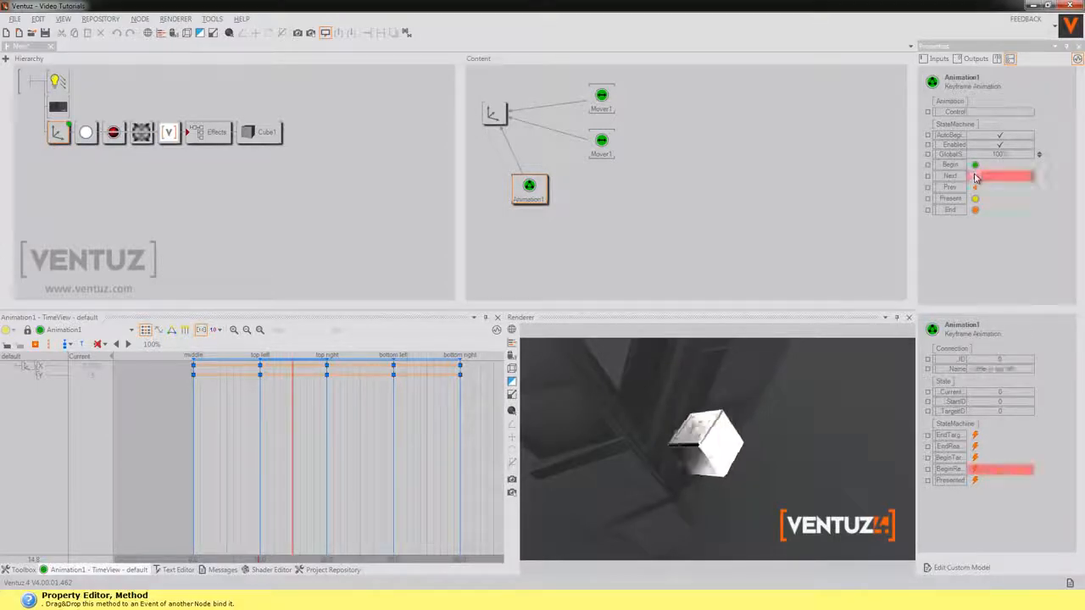
left_click(974, 177)
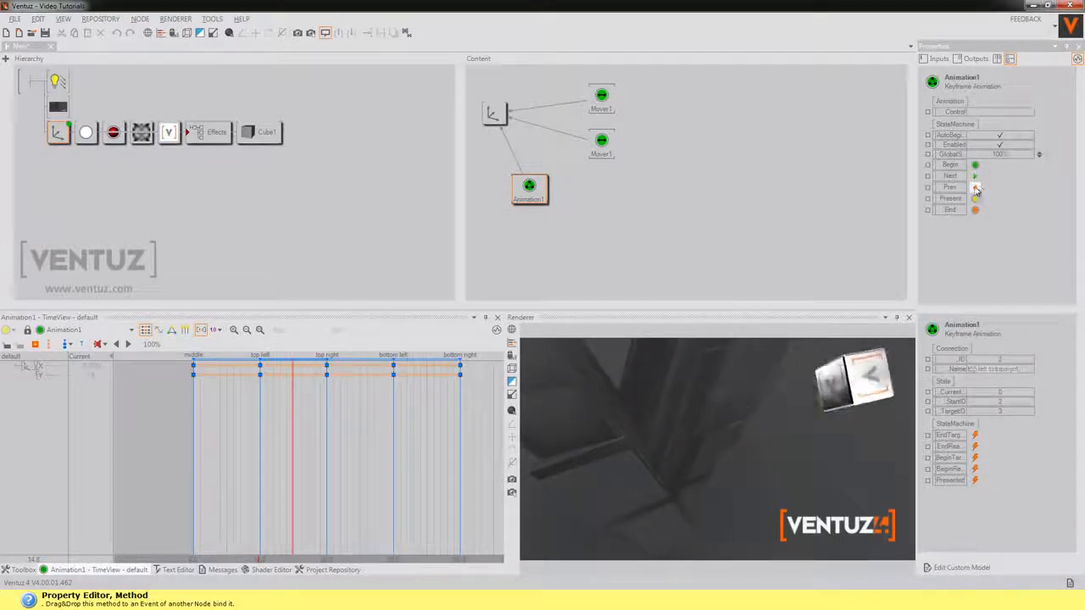
left_click(975, 187)
Auto-connect the states with all-to-all connections and animate rules, overwriting the existing rules
left_click(171, 330)
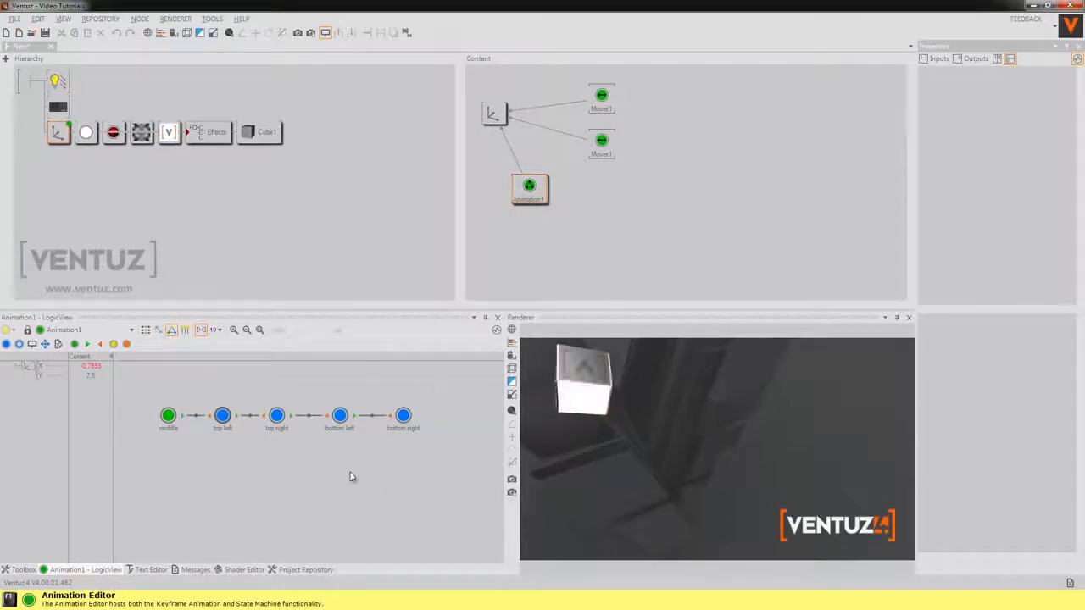
left_click(170, 421)
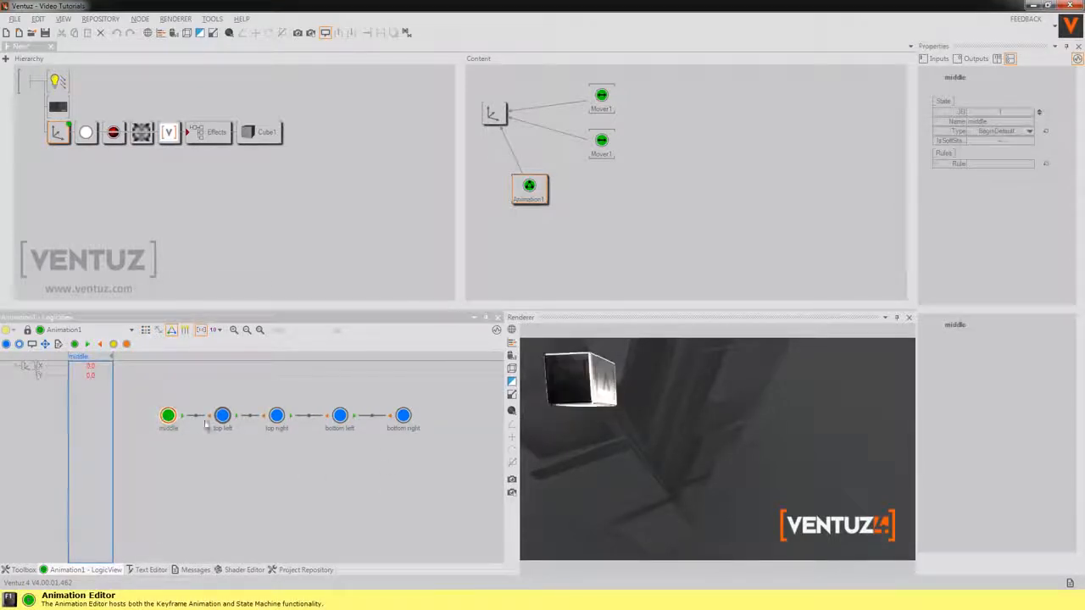
left_click(46, 345)
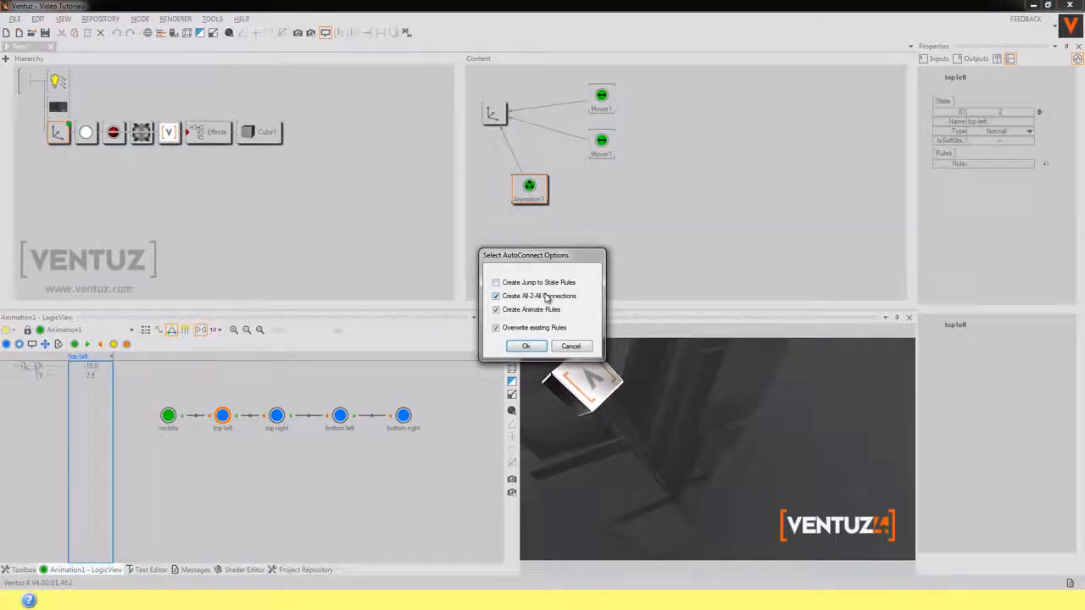
left_click(527, 346)
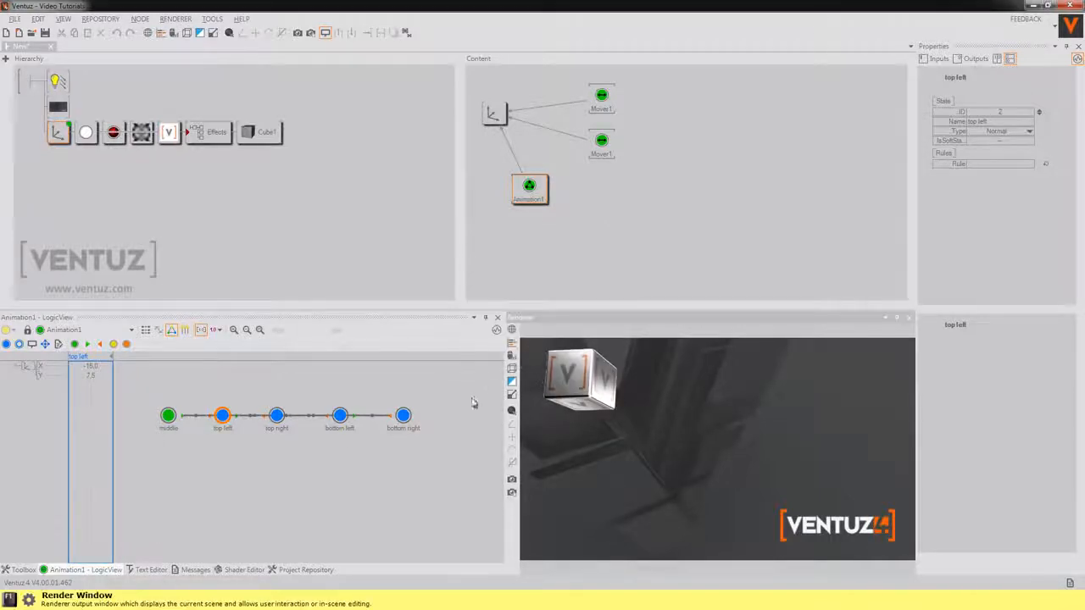
Rearrange the top left, top right, bottom left and bottom right states around middle so that their connections are spread apart
left_click_drag(224, 421, 225, 473)
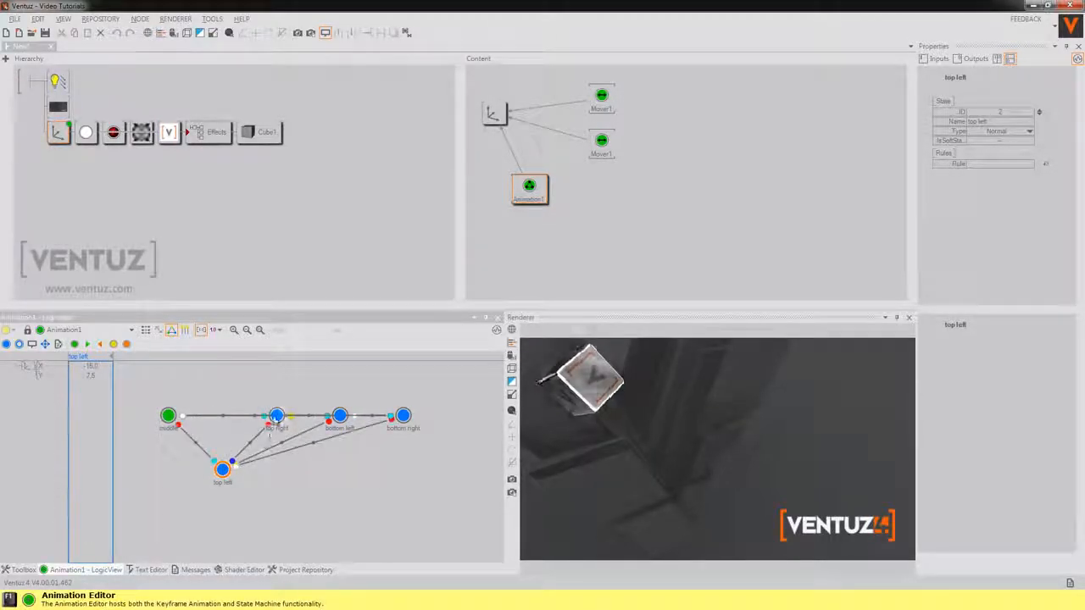
left_click_drag(276, 421, 227, 379)
left_click_drag(336, 416, 282, 442)
left_click_drag(392, 423, 296, 460)
left_click_drag(293, 398, 331, 407)
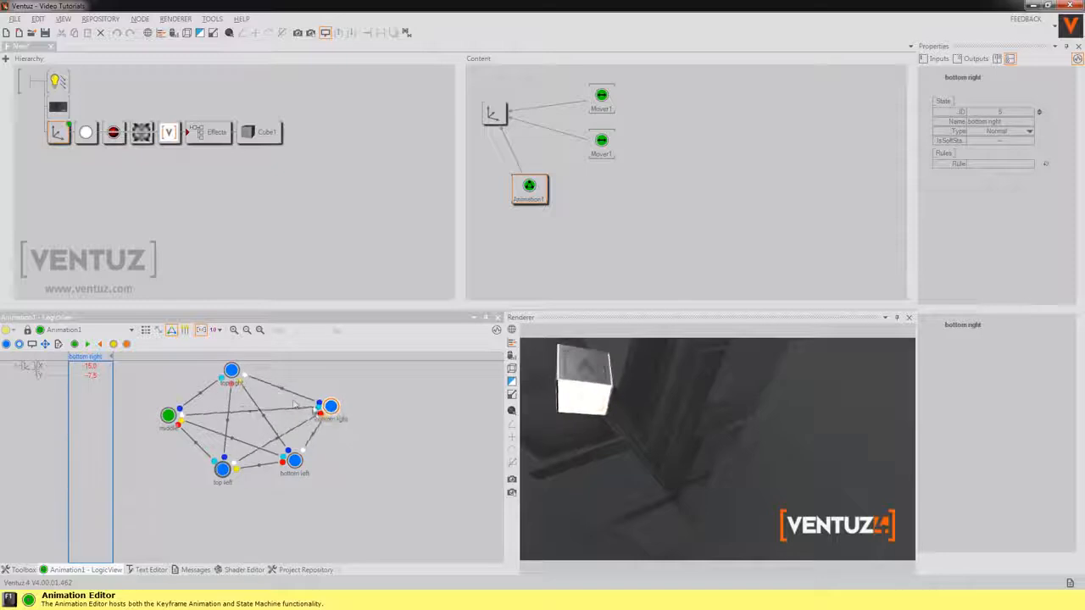
left_click_drag(232, 377, 250, 377)
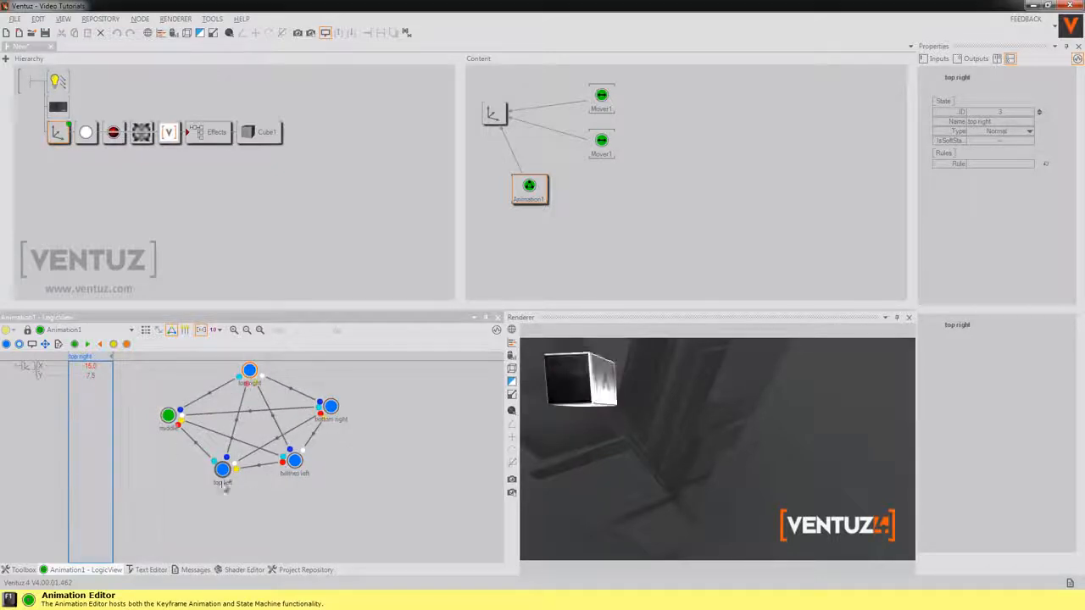
Test Animation1's Animate methods by sending the cube between the corner states and the middle
left_click(530, 188)
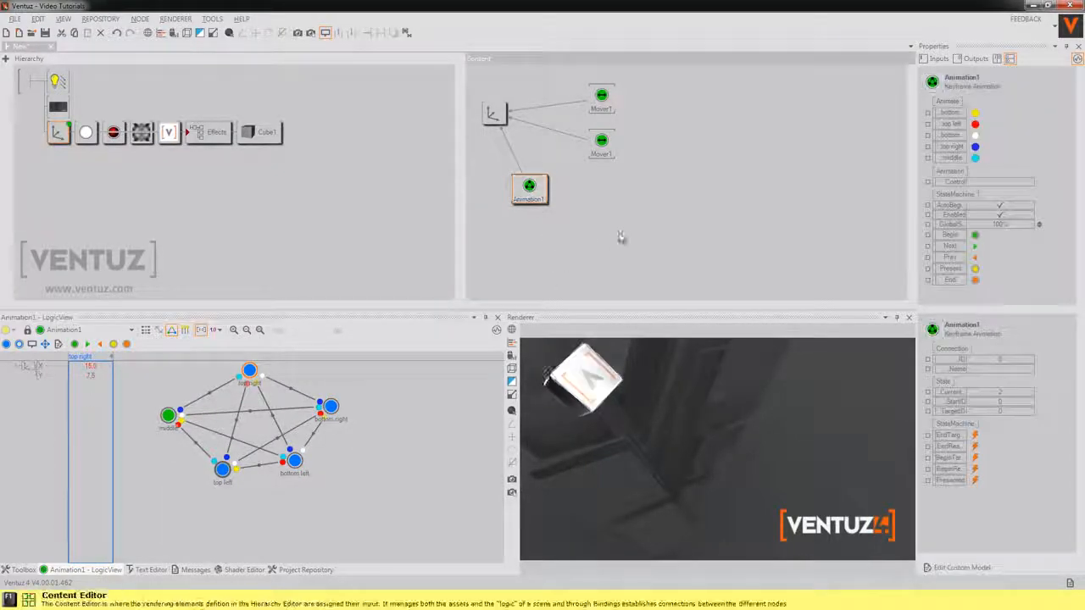
left_click(974, 124)
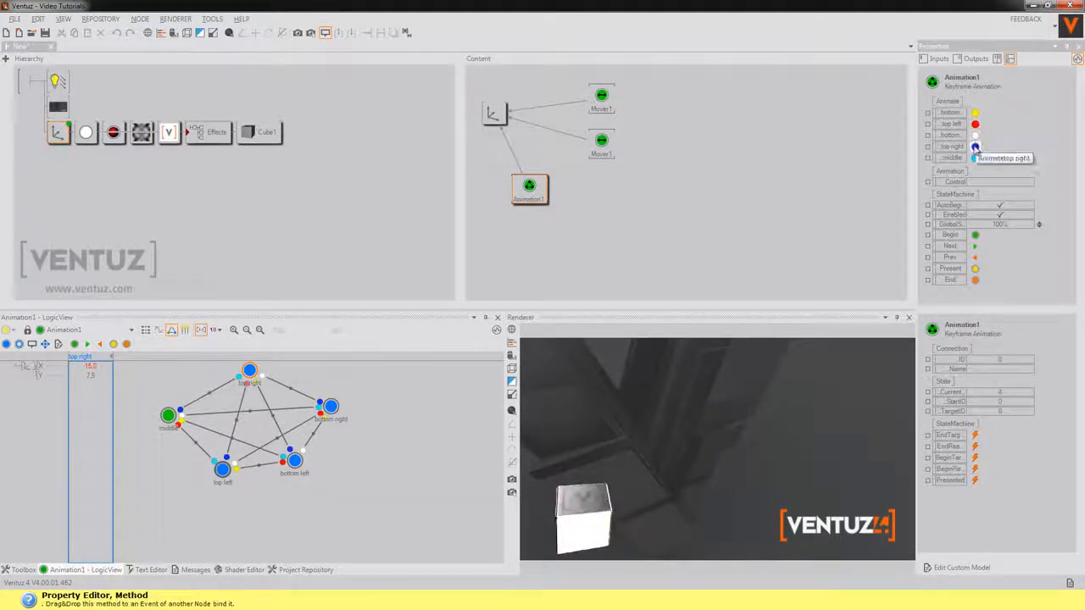
left_click(974, 134)
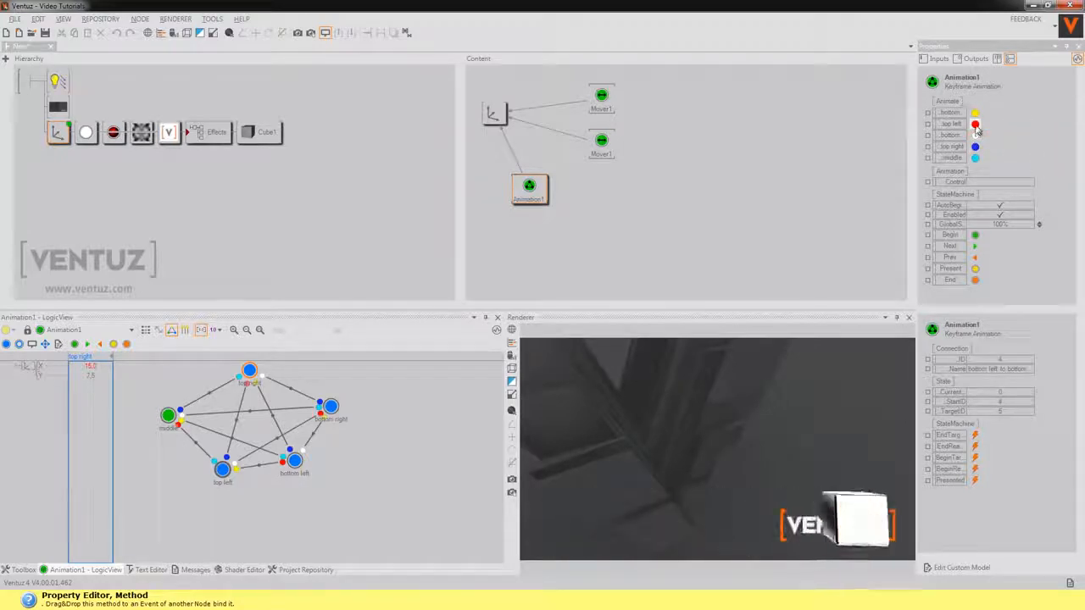
left_click(976, 124)
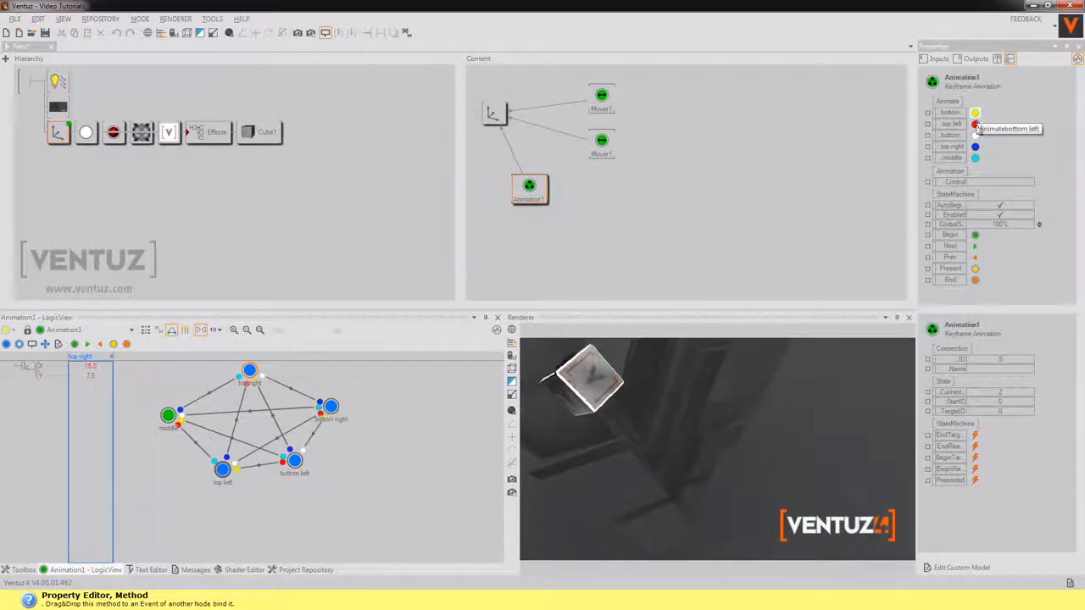
left_click(974, 147)
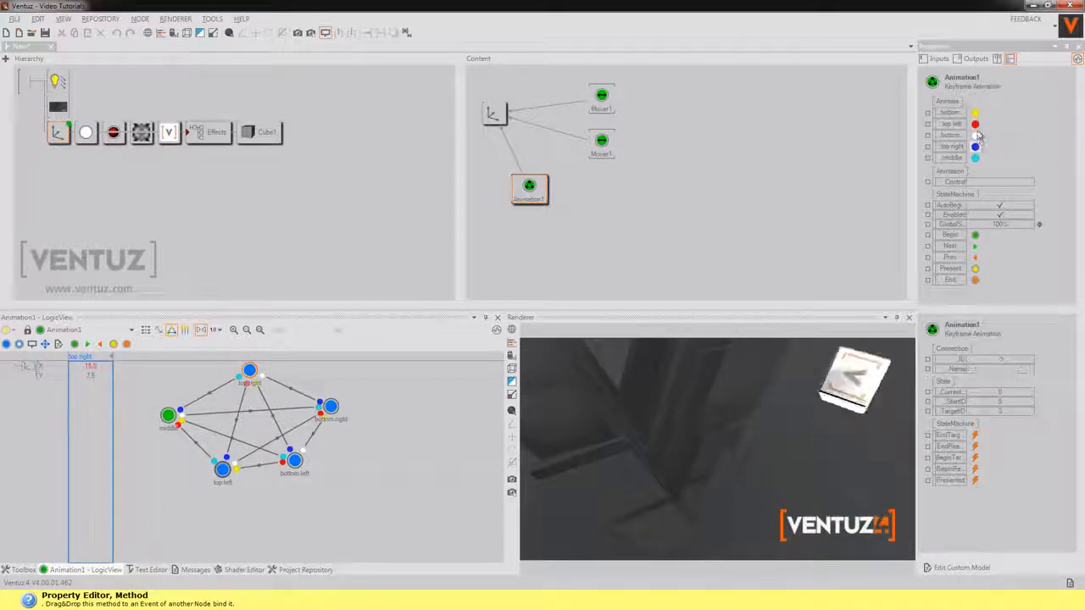
left_click(975, 125)
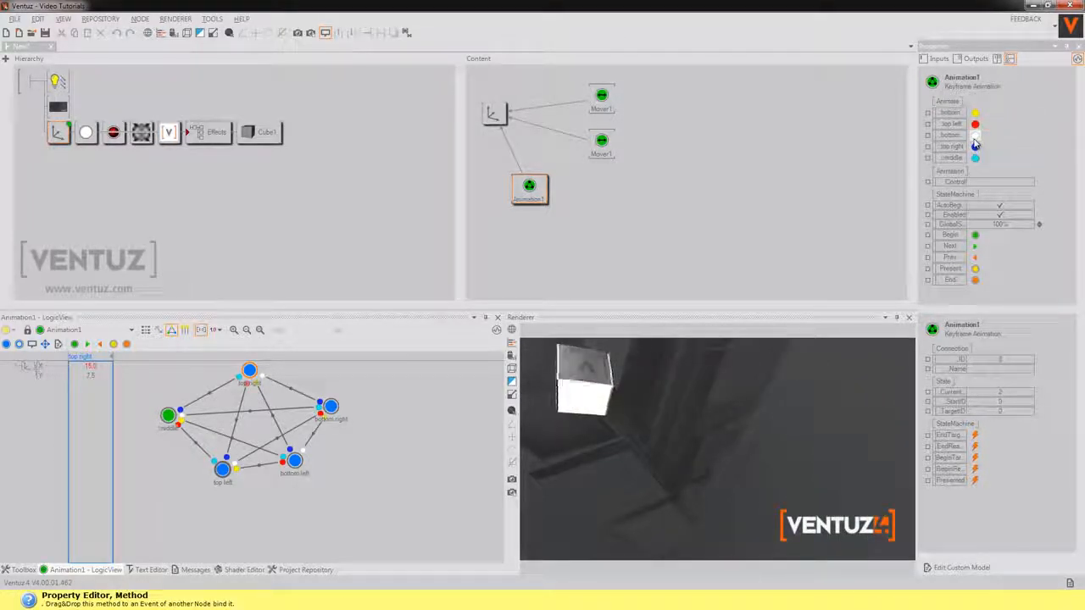
left_click(974, 136)
left_click(975, 156)
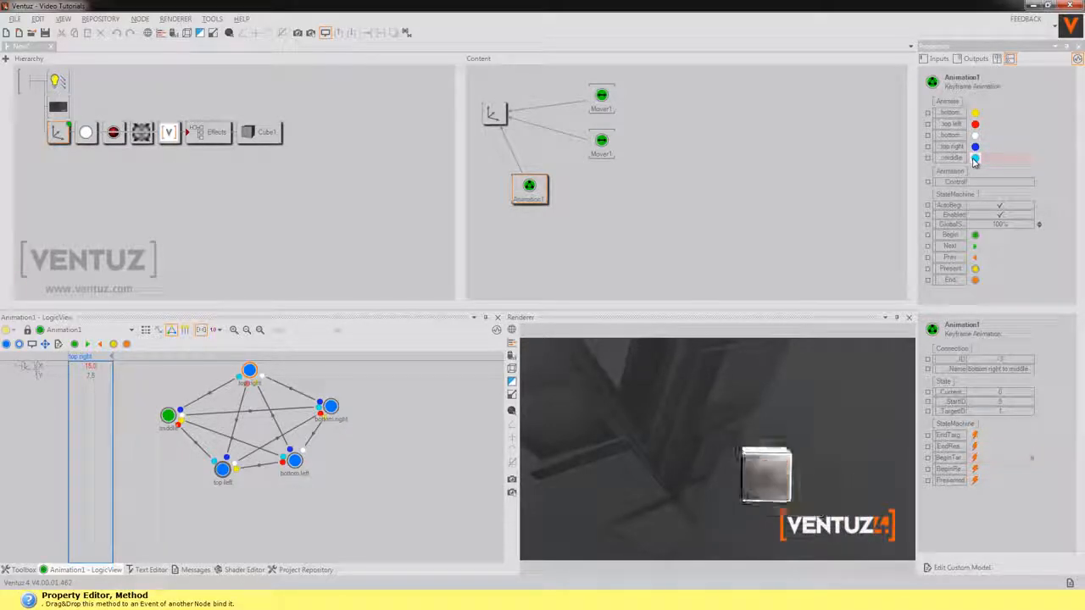
left_click(976, 147)
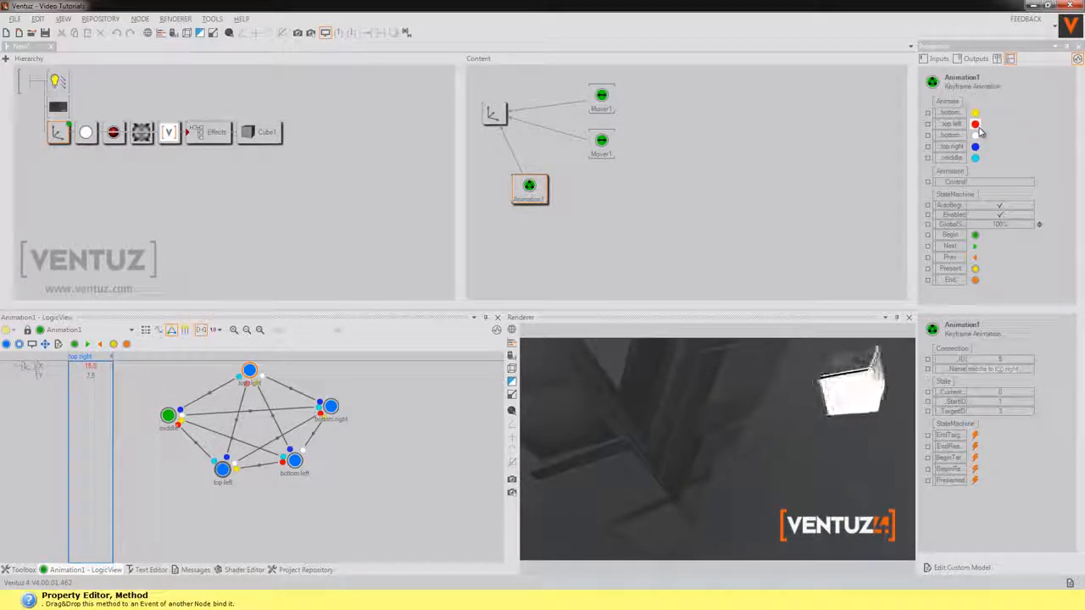
left_click(704, 271)
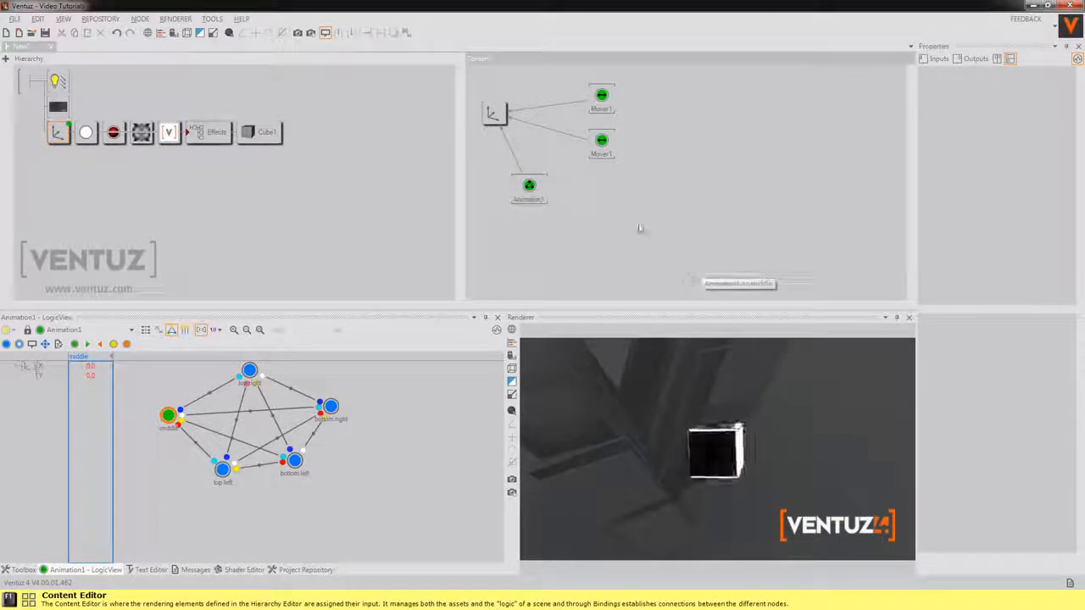
left_click(528, 188)
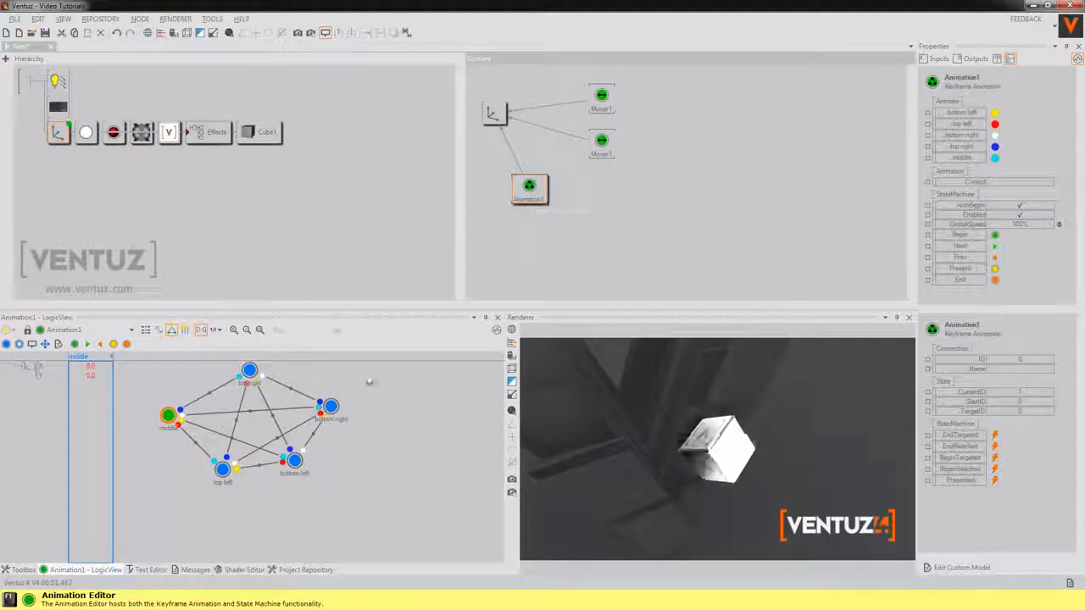
left_click(168, 415)
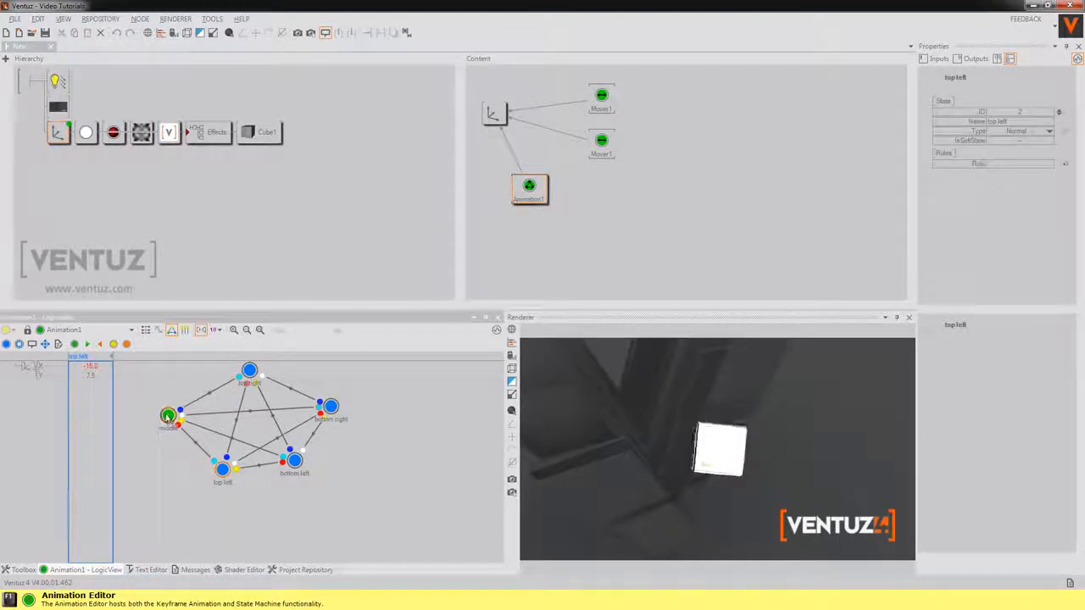
left_click(45, 345)
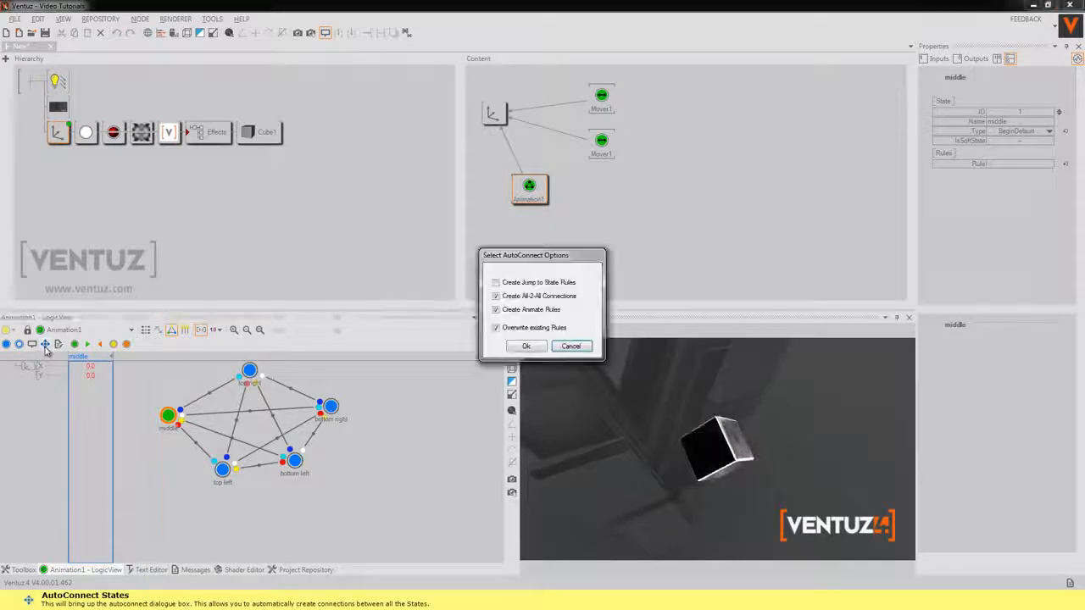
left_click(573, 347)
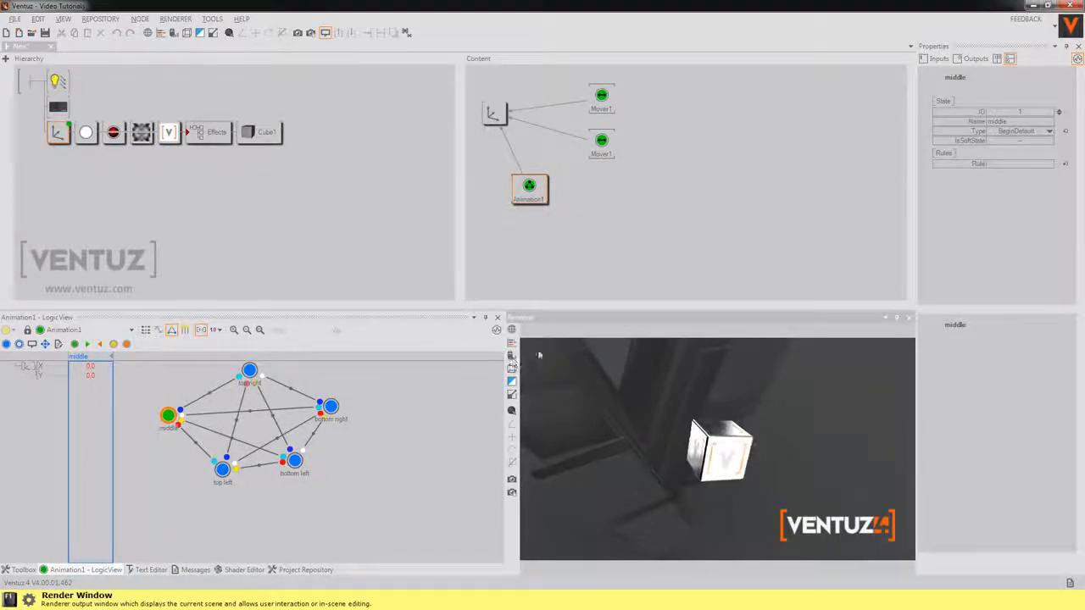
Add a custom input method named jumpTo1 to Animation1's custom model and assign it to the middle state
left_click(538, 202)
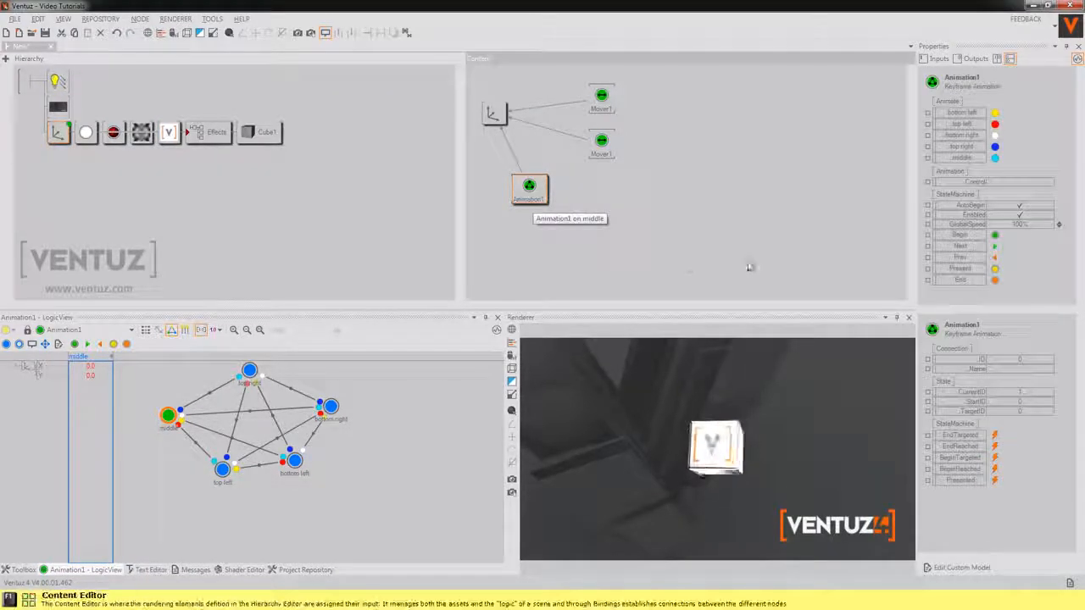
left_click(962, 567)
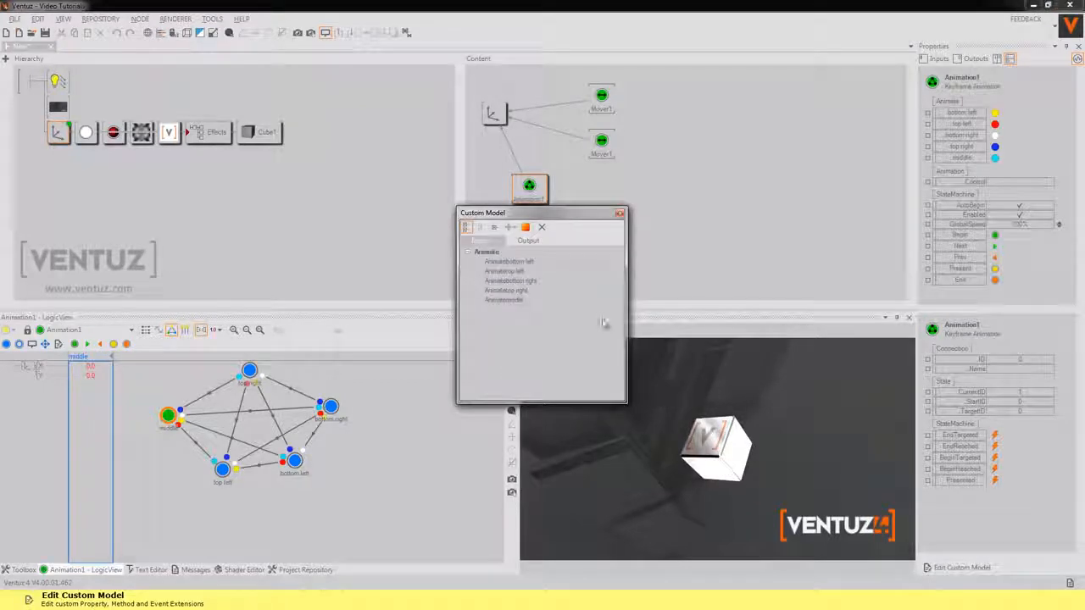
left_click(525, 228)
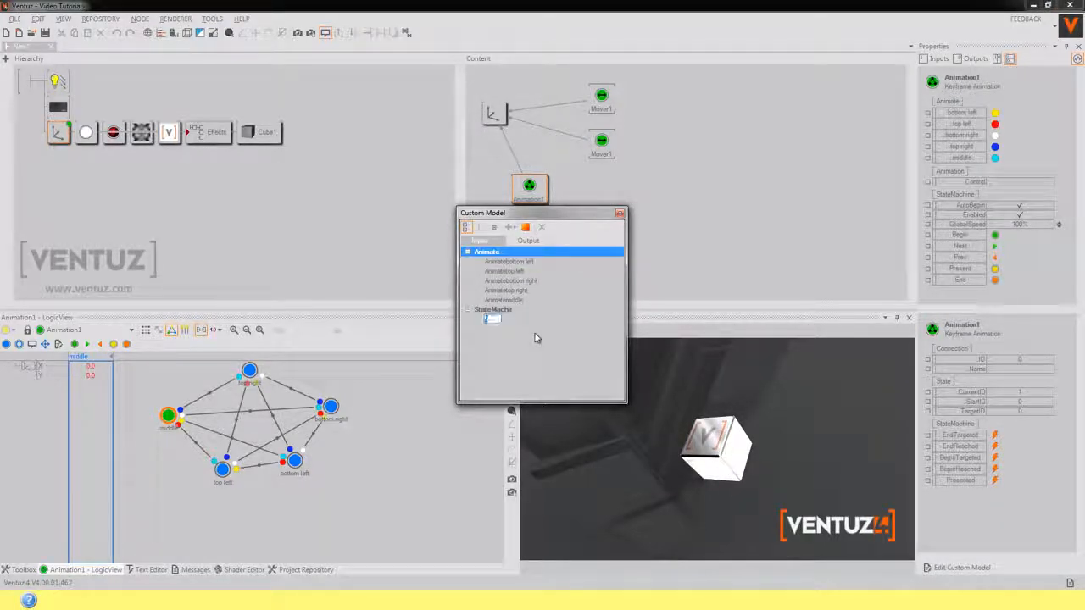
type("jumpTo1")
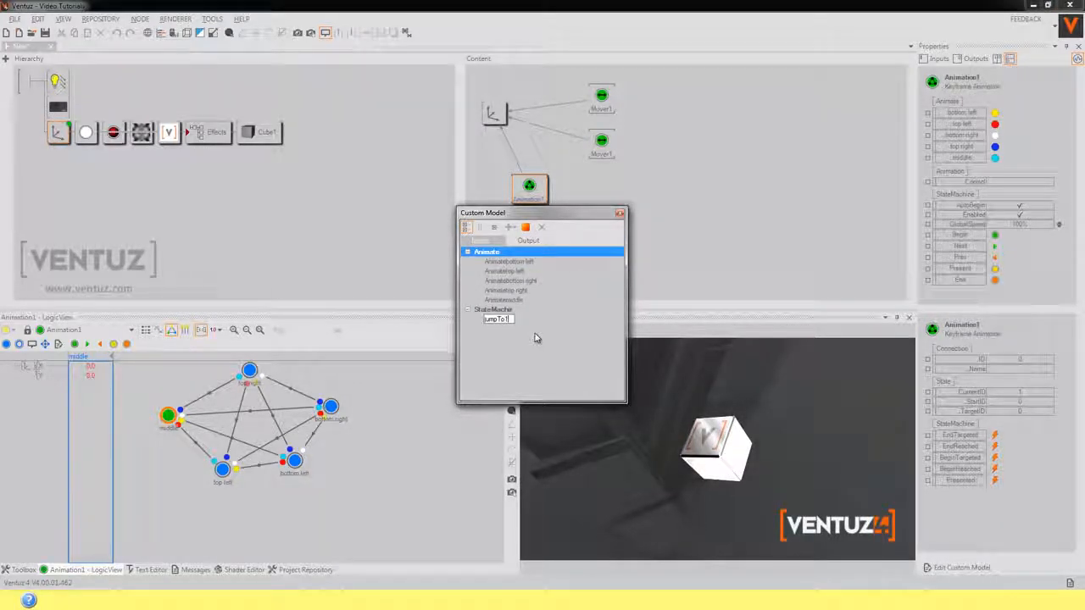
key("Return")
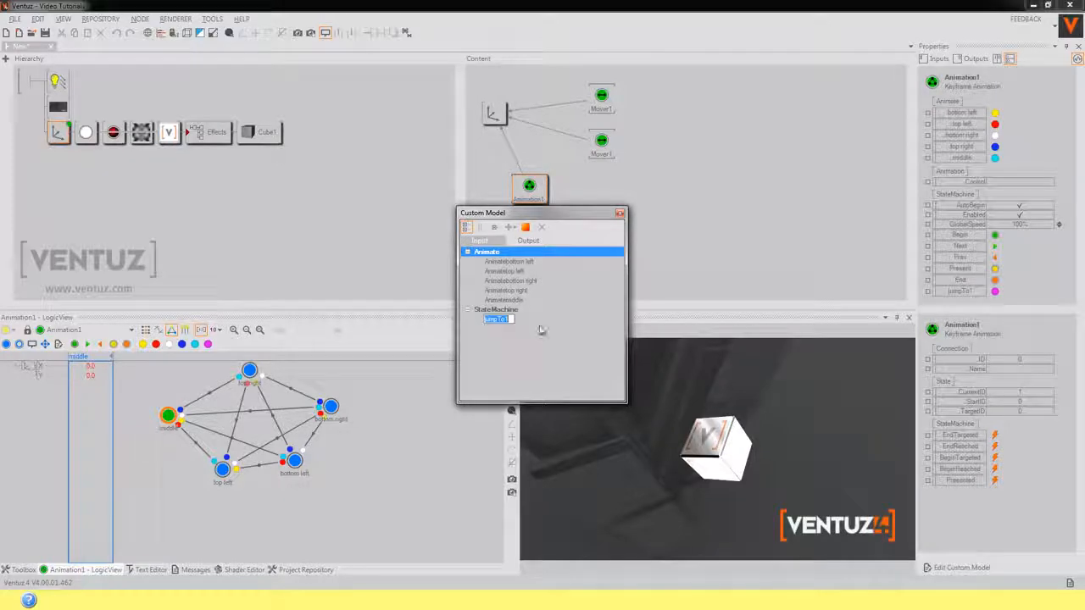
left_click(621, 213)
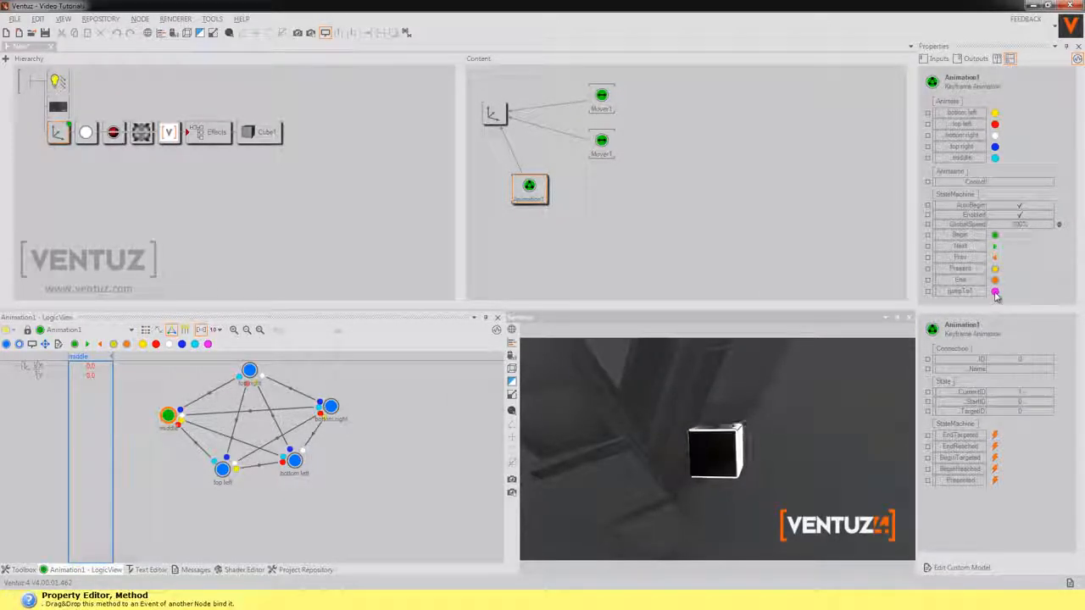
left_click_drag(995, 293, 791, 305)
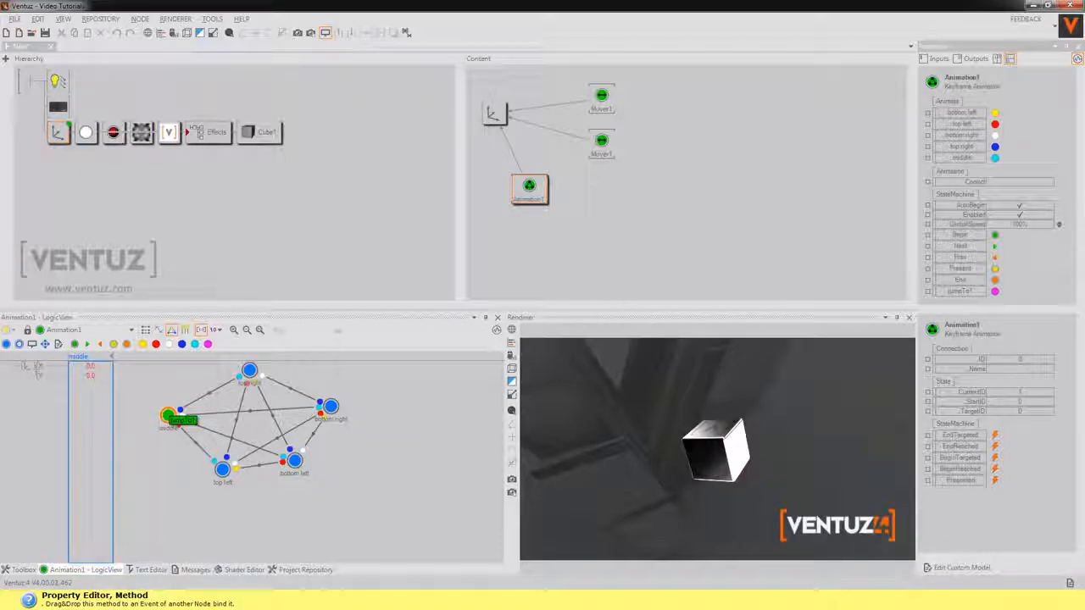
left_click_drag(172, 417, 170, 419)
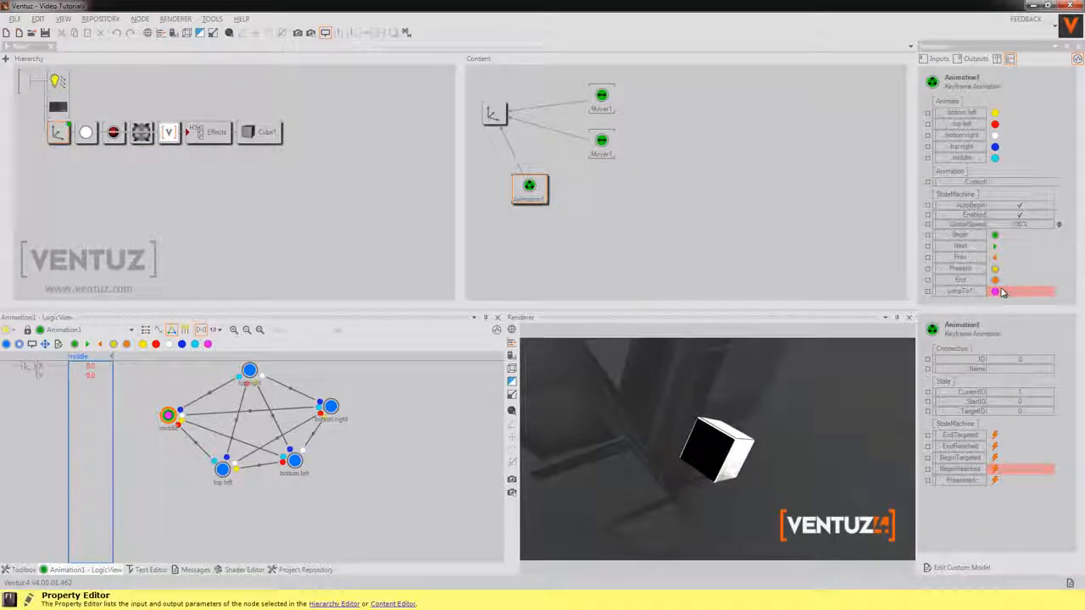
Test jumpTo1 by animating the cube to bottom right, bottom left and top right, jumping back to middle each time
left_click(996, 136)
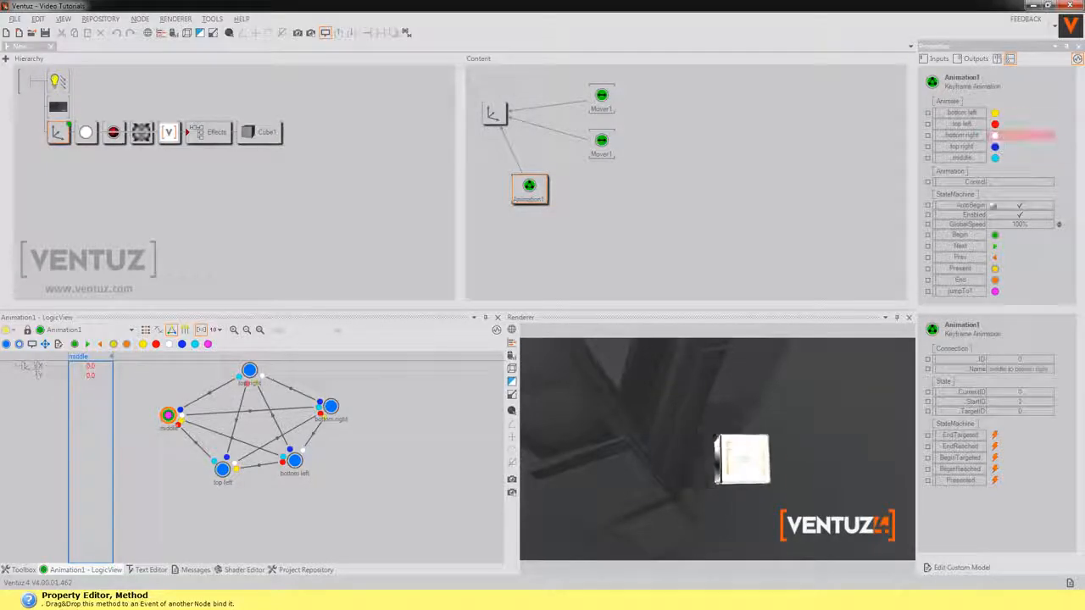
left_click(998, 293)
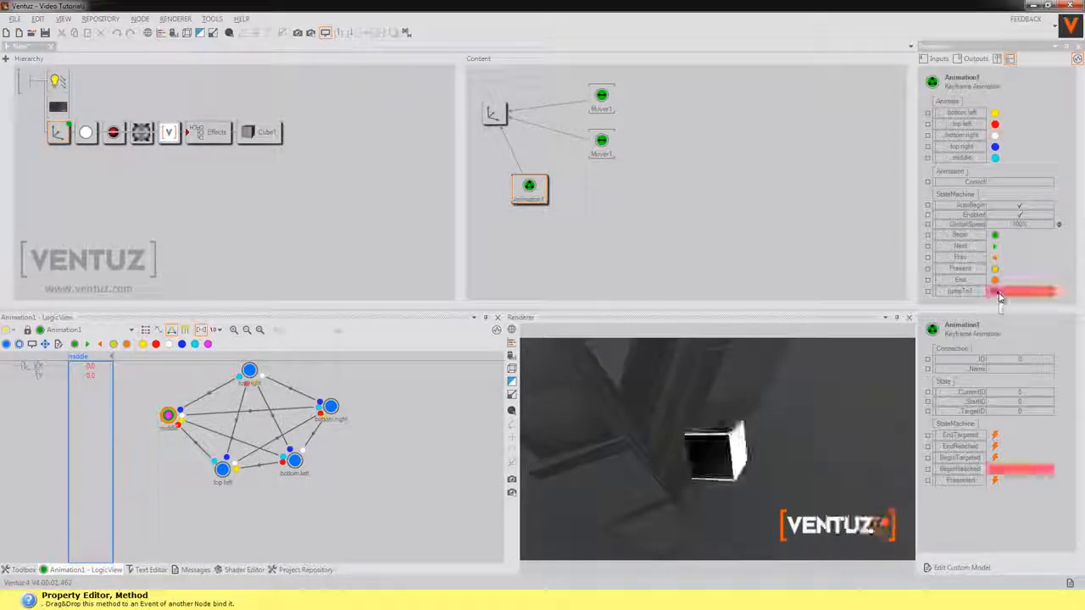
left_click(997, 115)
left_click(997, 293)
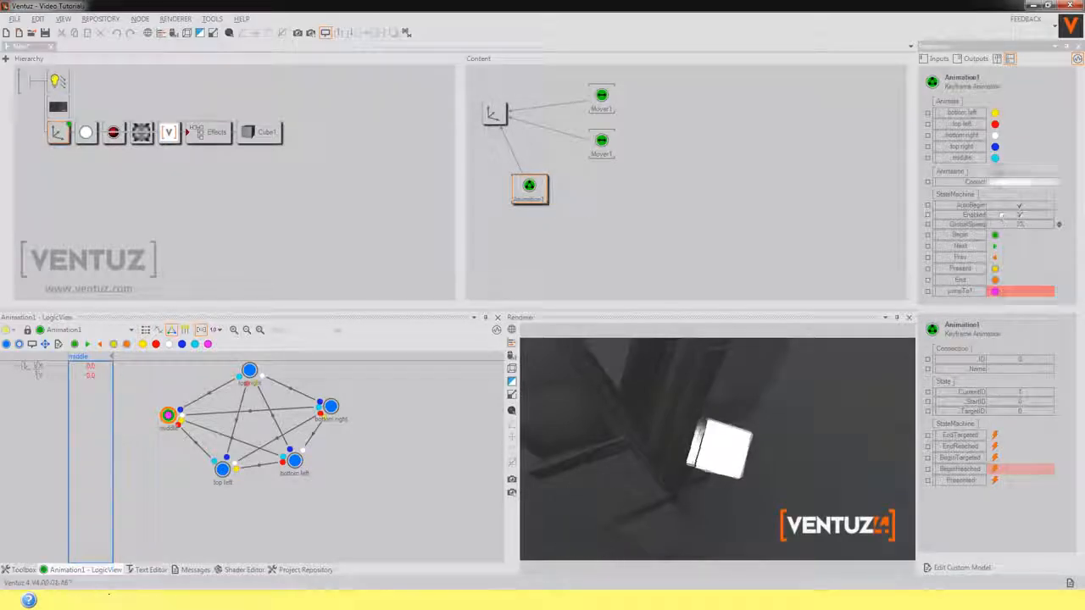
left_click(996, 147)
left_click(997, 293)
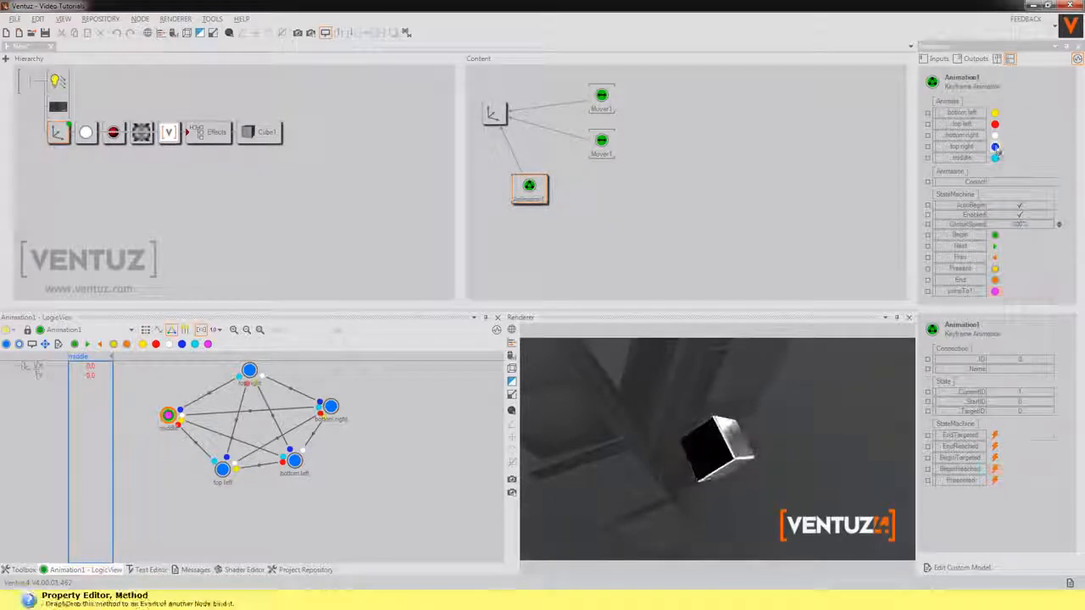
left_click(996, 147)
left_click(997, 293)
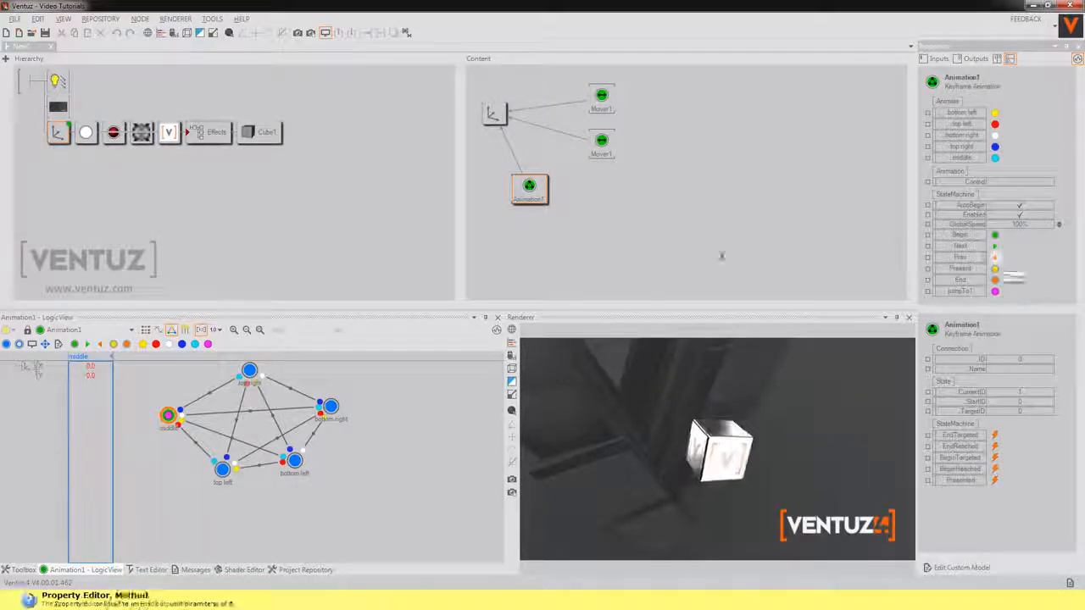